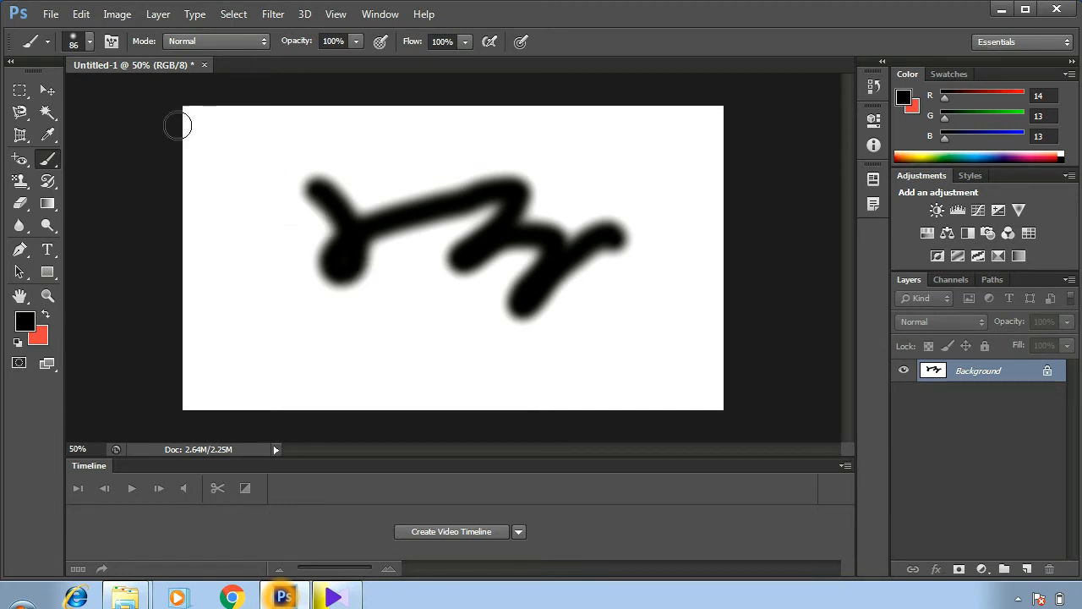
Undo the black brush strokes so that the canvas is blank
click(89, 42)
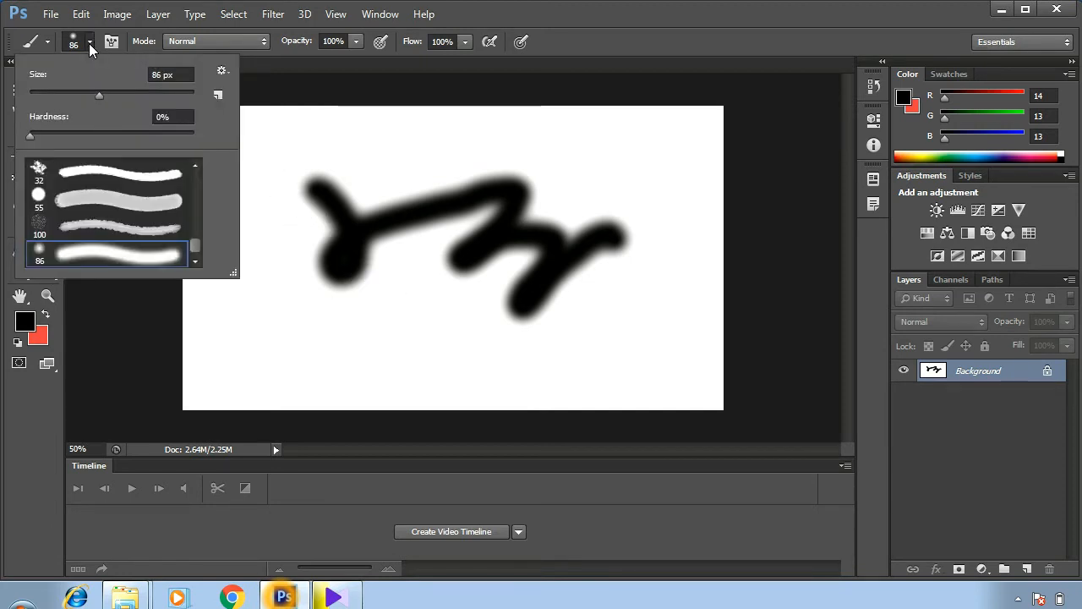
click(280, 219)
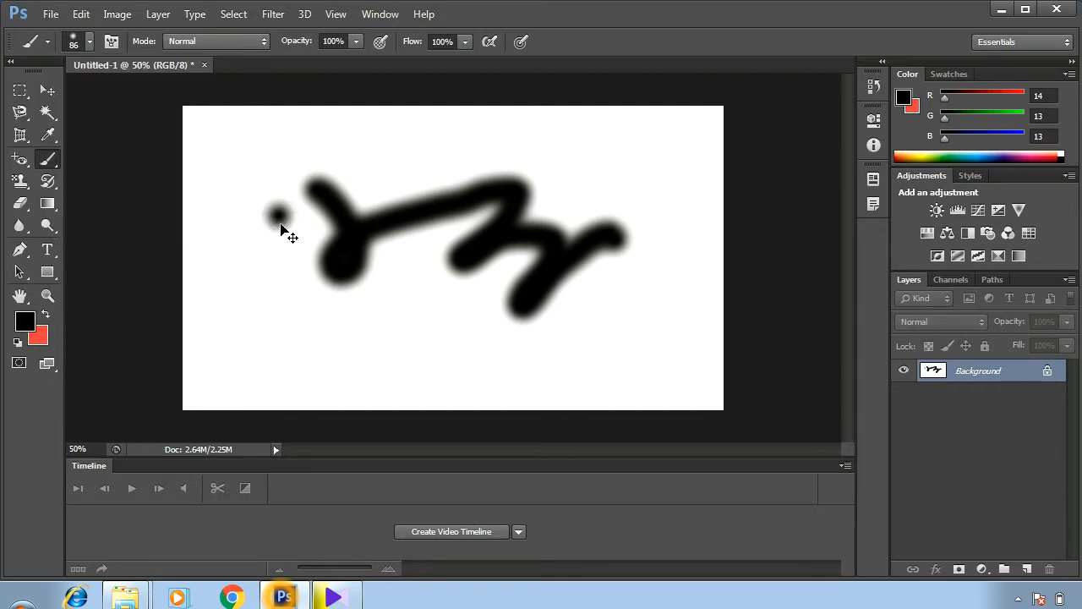
key(ctrl+z)
key(ctrl+z)
Set the soft round brush size to 72 px and paint a looping black scribble across the middle of the canvas
click(89, 42)
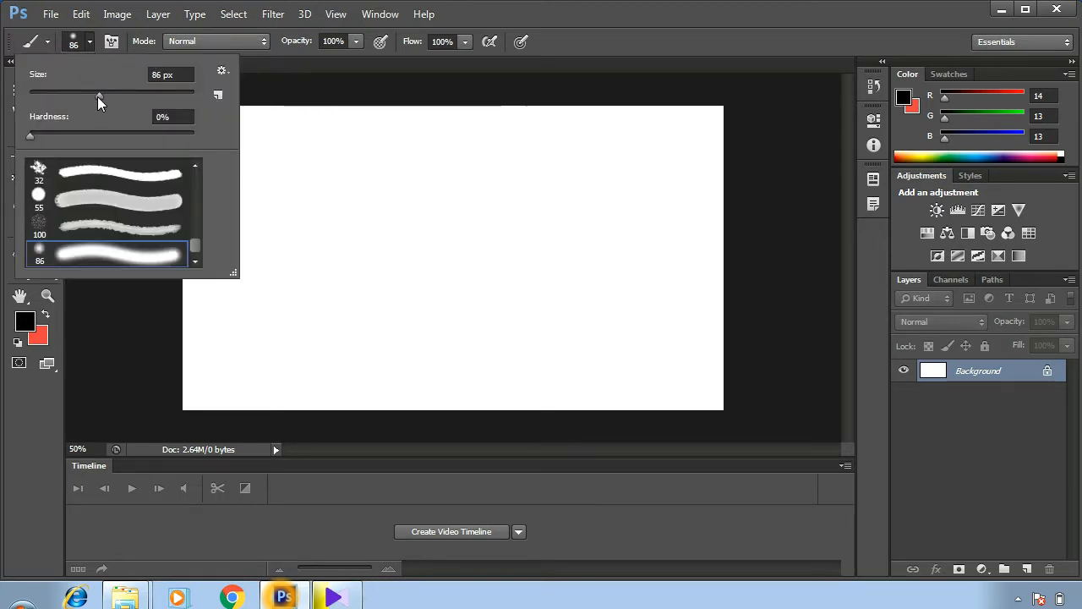
drag(98, 96, 89, 101)
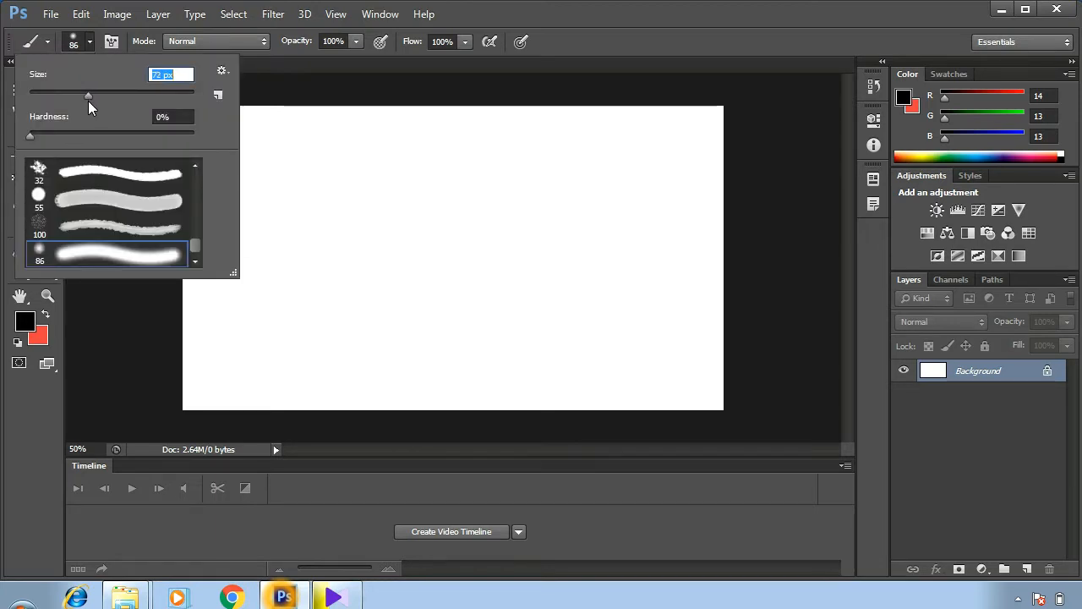
click(320, 191)
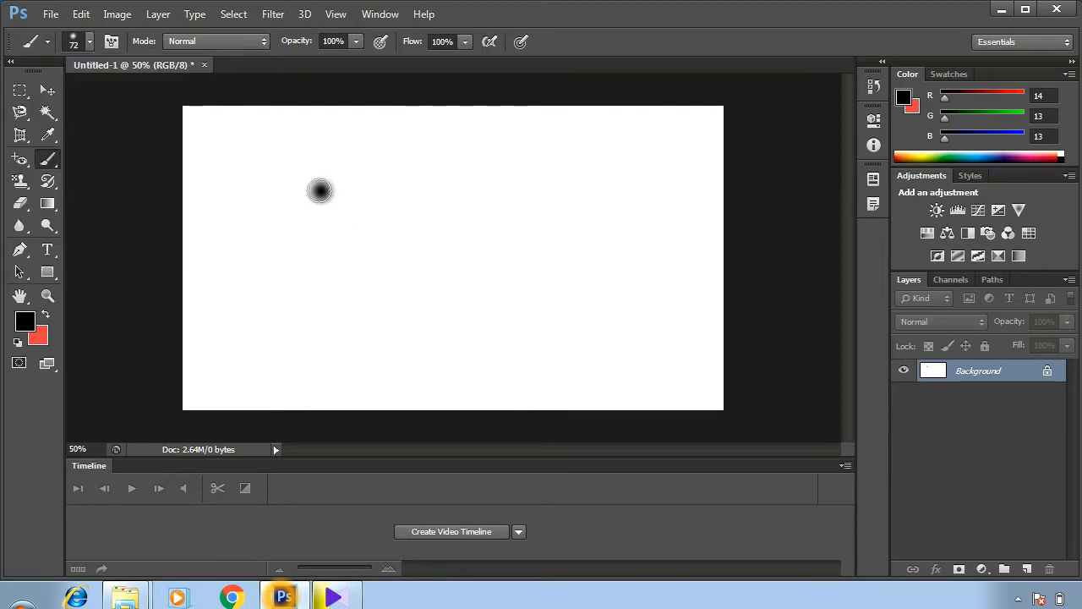
mouse_move(319, 190)
mouse_down()
mouse_move(343, 215)
mouse_move(350, 260)
mouse_move(321, 252)
mouse_move(407, 234)
mouse_move(421, 267)
mouse_move(404, 289)
mouse_move(402, 245)
mouse_move(486, 235)
mouse_move(500, 285)
mouse_move(491, 300)
mouse_move(470, 270)
mouse_move(538, 249)
mouse_move(561, 222)
mouse_move(530, 214)
mouse_move(562, 272)
mouse_move(596, 229)
mouse_move(548, 275)
mouse_move(505, 282)
mouse_up()
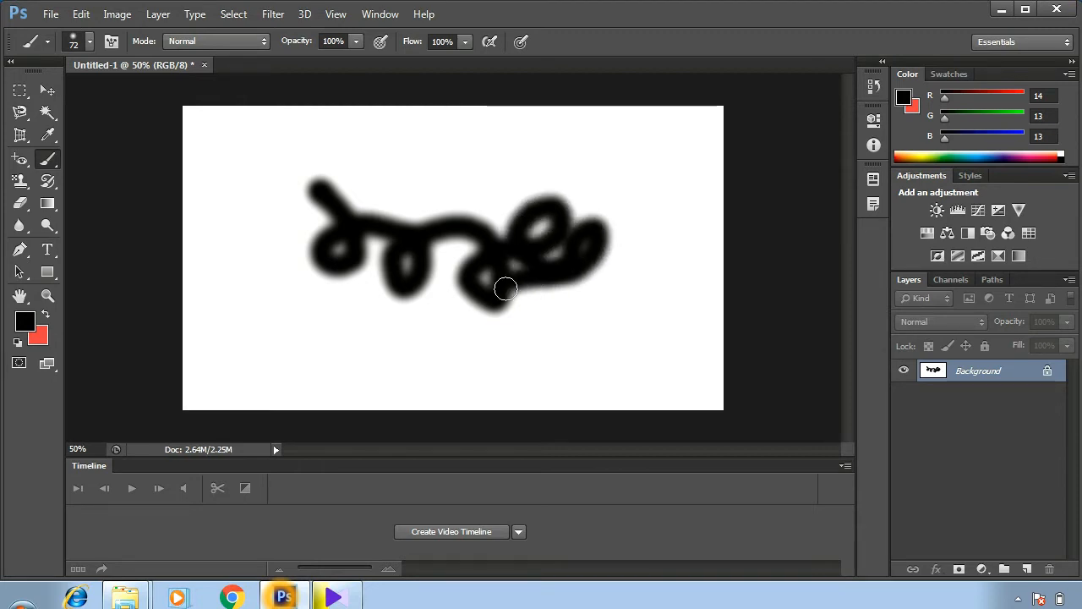
Set the brush size to 27 px and paint a thin black squiggle beside the thick scribble
right_click(581, 210)
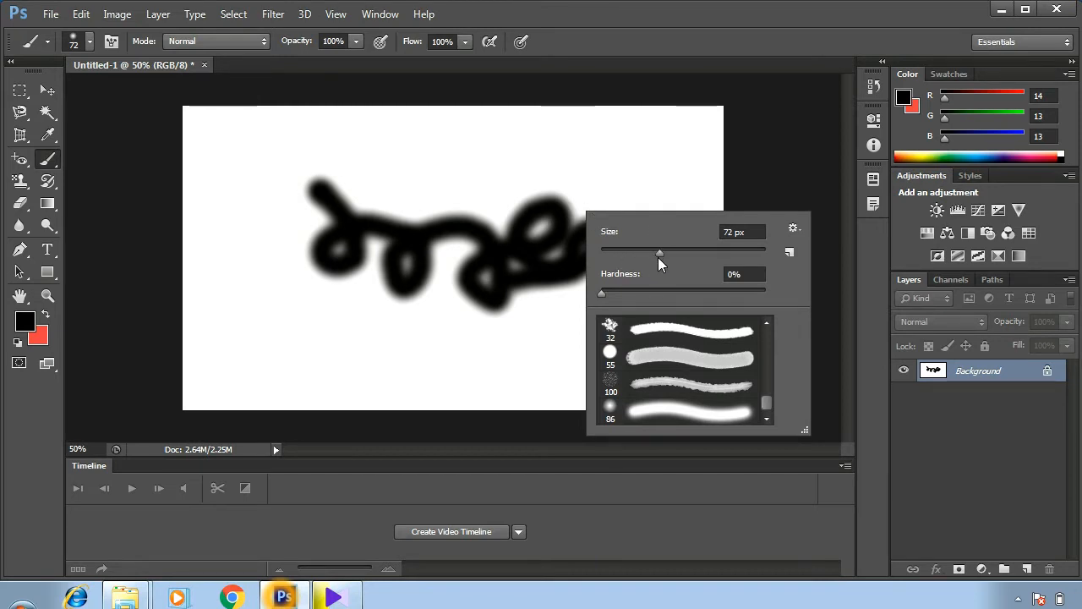
drag(659, 251, 624, 249)
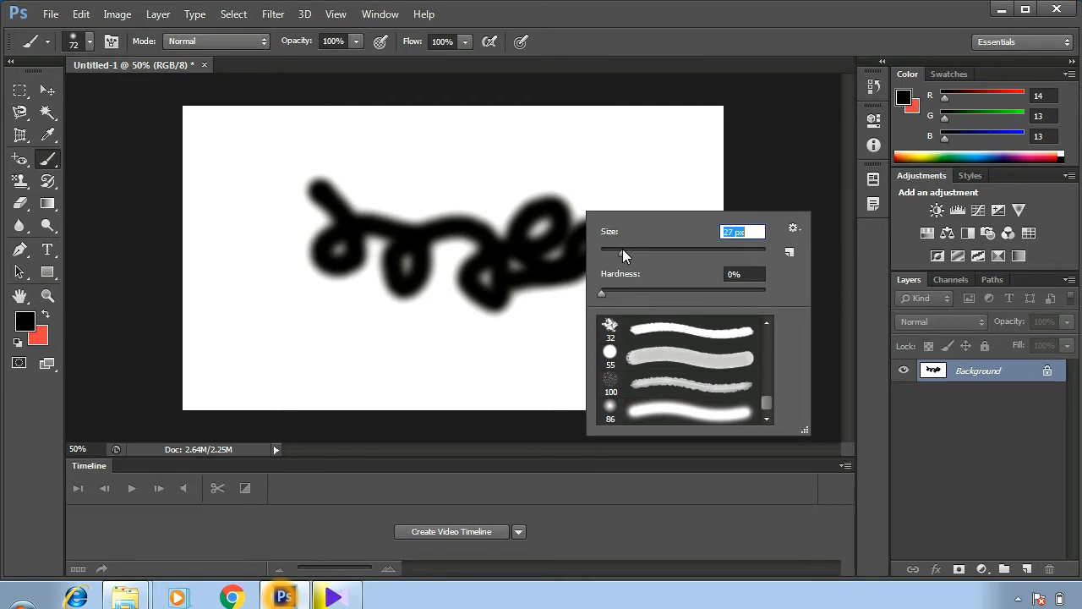
click(607, 139)
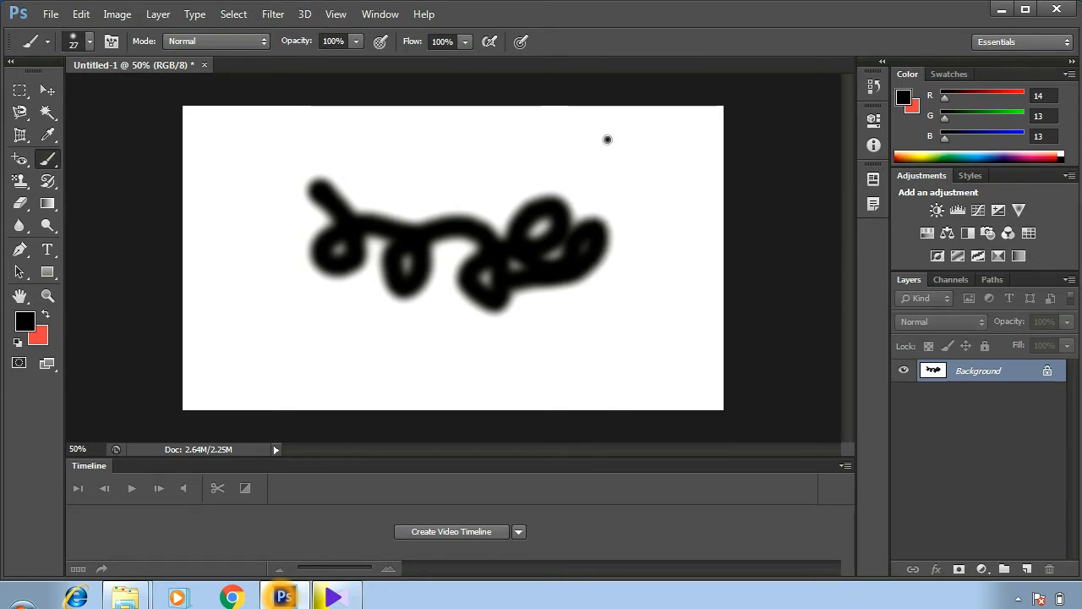
mouse_move(624, 157)
mouse_down()
mouse_move(616, 181)
mouse_move(639, 228)
mouse_move(664, 245)
mouse_move(636, 289)
mouse_up()
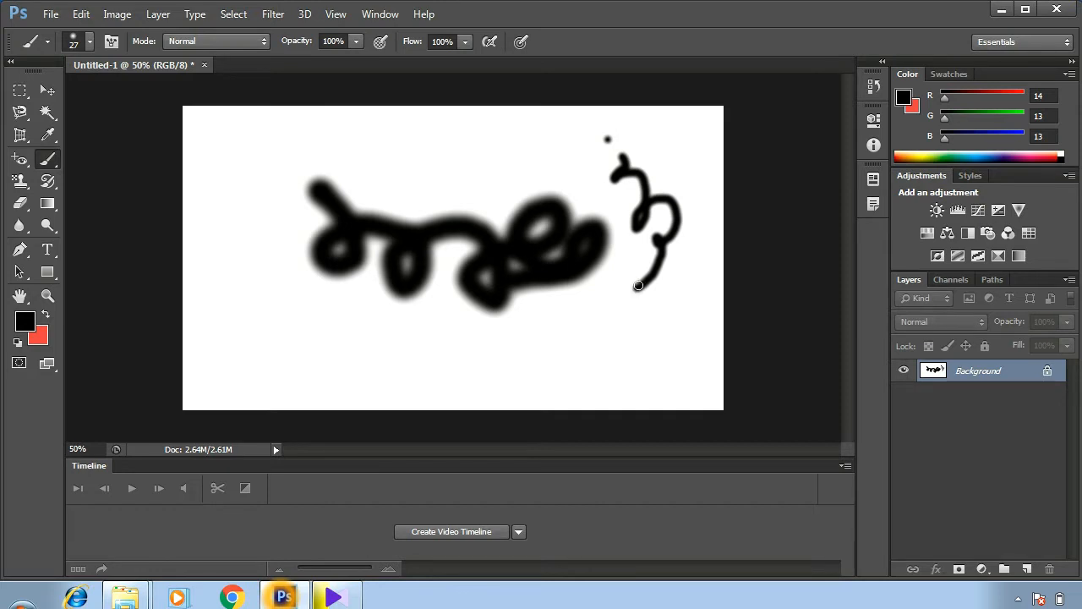
Undo the thin squiggle, the dot and the thick scribble
key(ctrl+z)
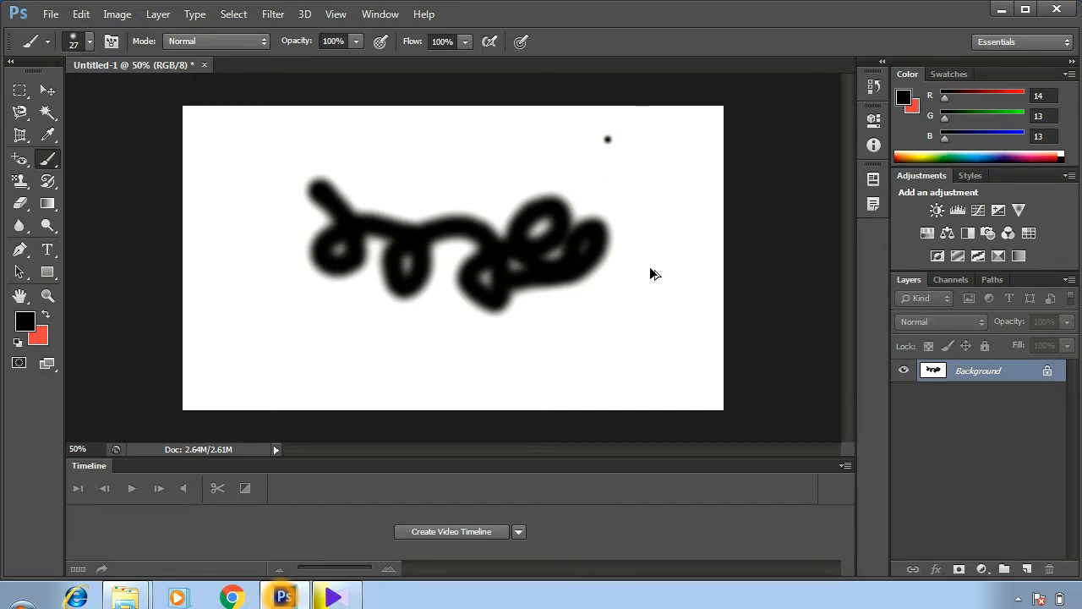
key(ctrl+alt+z)
key(ctrl+alt+z)
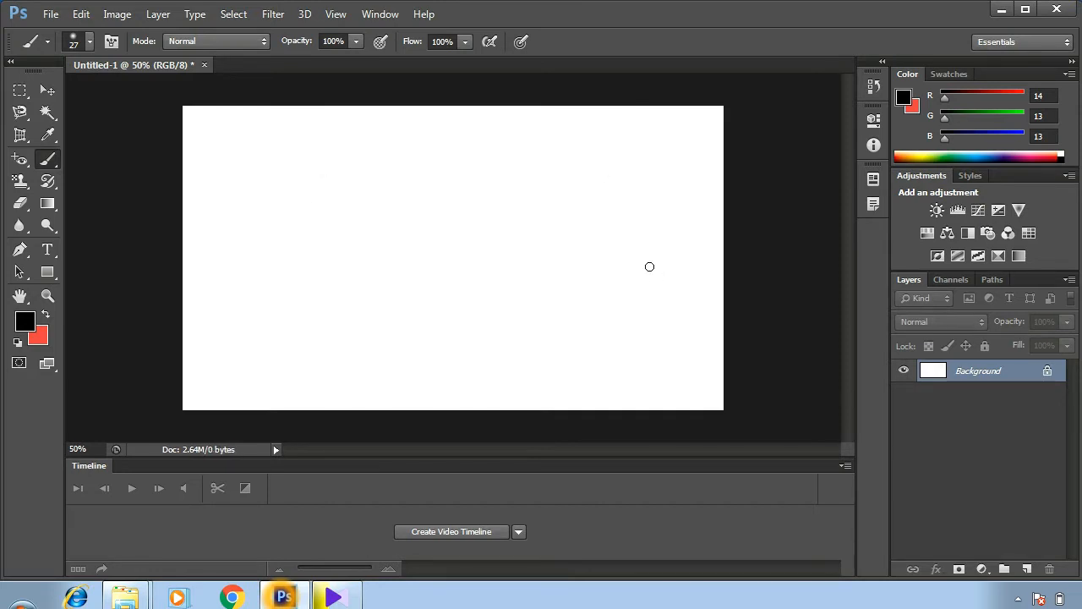
Look through the brush presets and choose the 112 px grass-blade brush
right_click(627, 164)
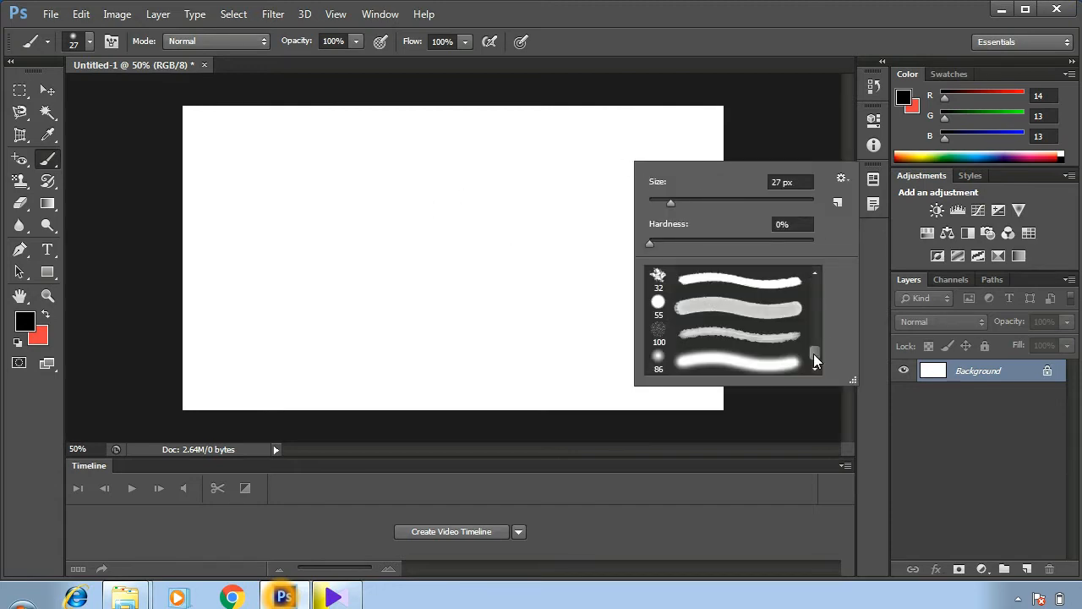
drag(813, 354, 815, 284)
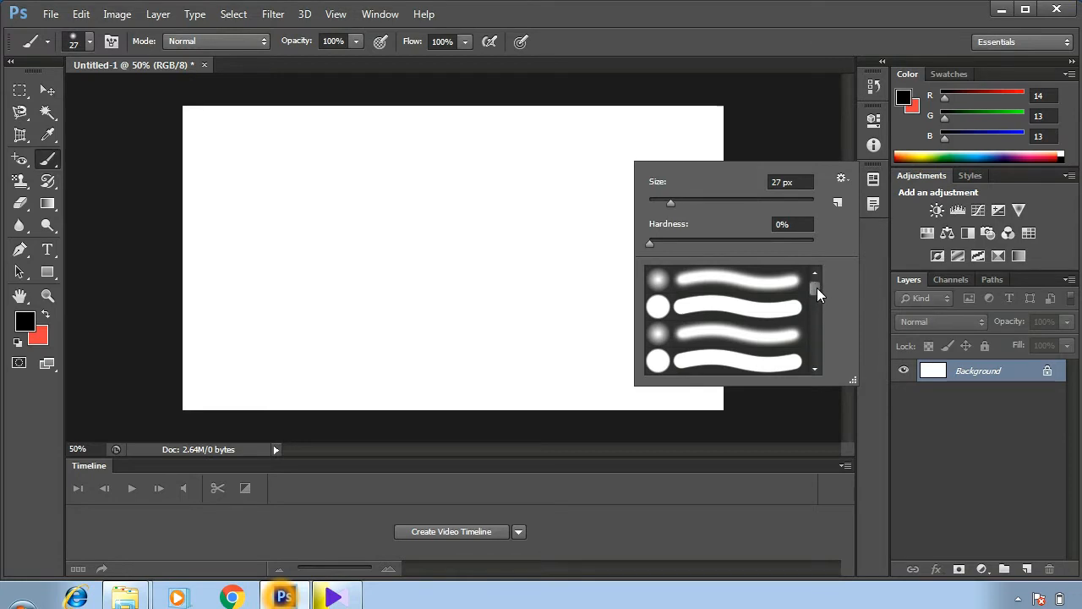
drag(816, 288, 817, 310)
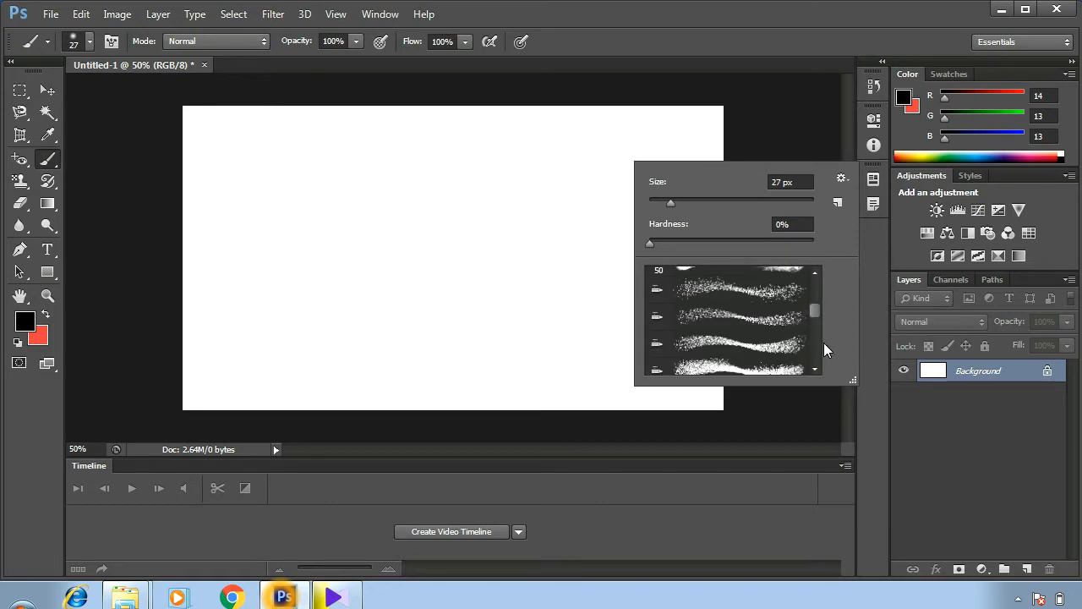
click(817, 369)
click(817, 369)
click(816, 369)
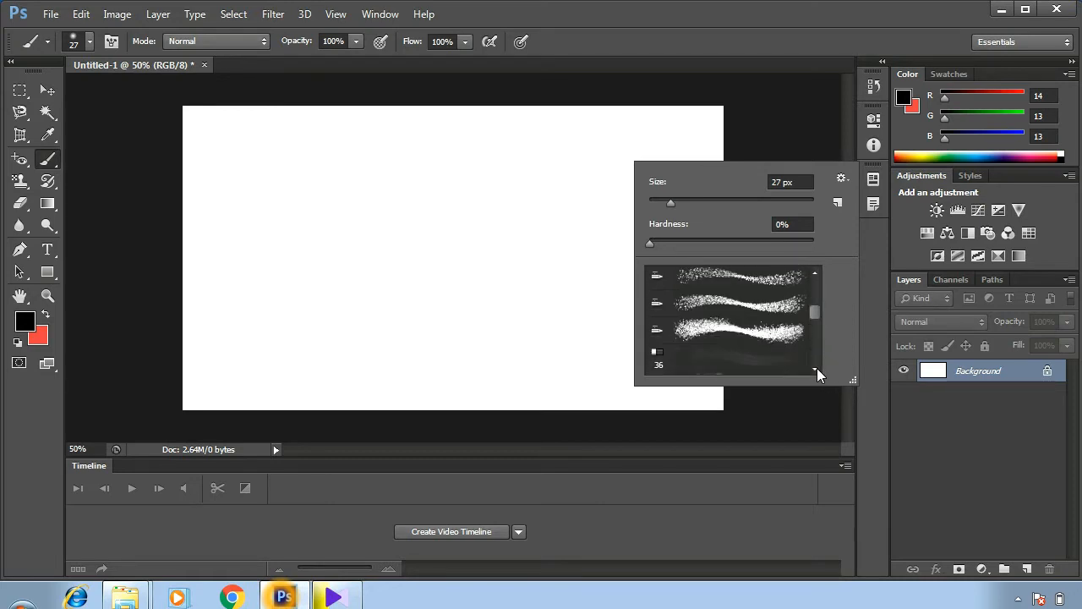
click(816, 368)
click(817, 369)
click(817, 369)
click(817, 368)
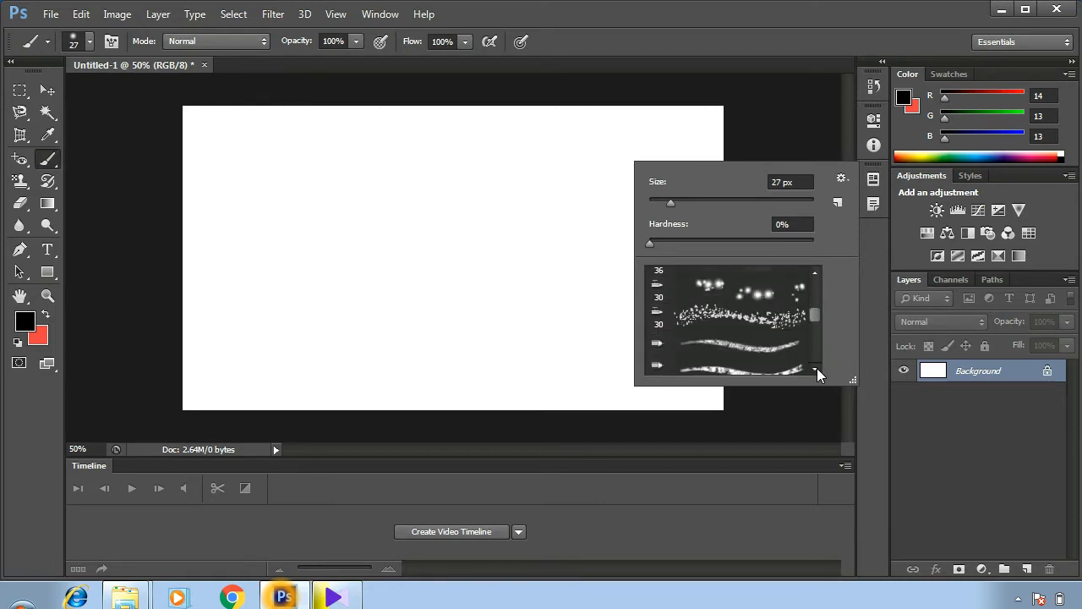
click(817, 369)
click(817, 368)
click(817, 369)
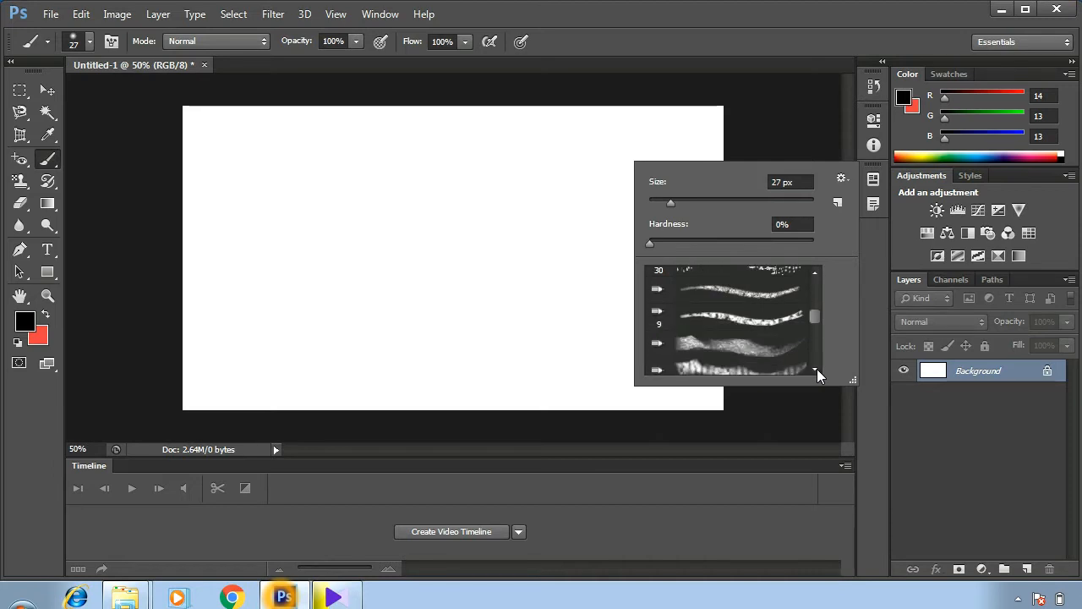
click(815, 369)
click(816, 370)
click(815, 370)
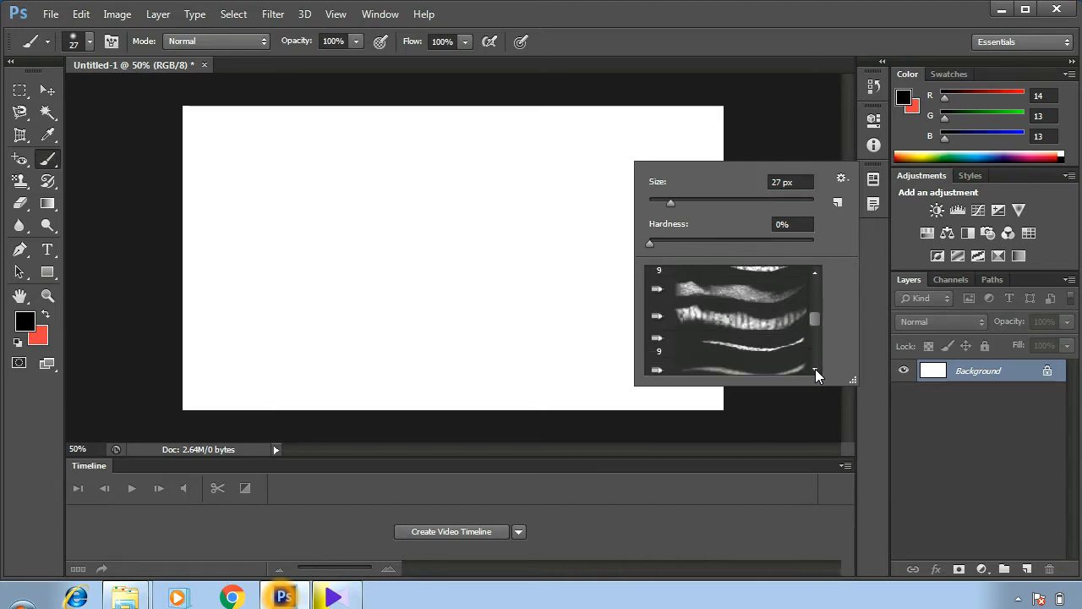
click(816, 370)
click(816, 369)
click(816, 369)
click(816, 369)
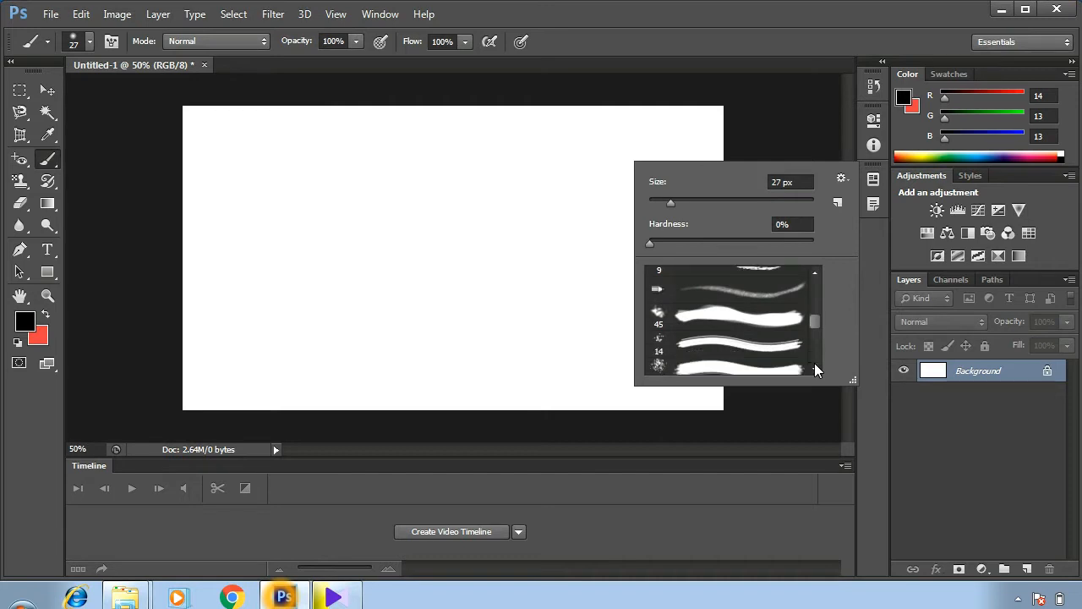
click(816, 369)
click(815, 368)
click(815, 369)
click(815, 369)
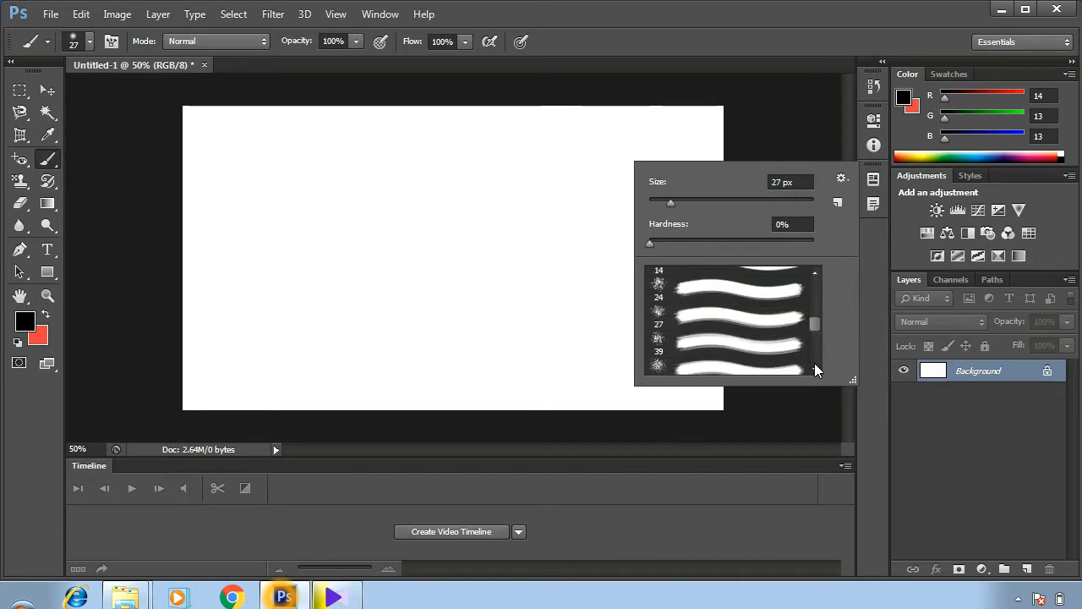
click(815, 369)
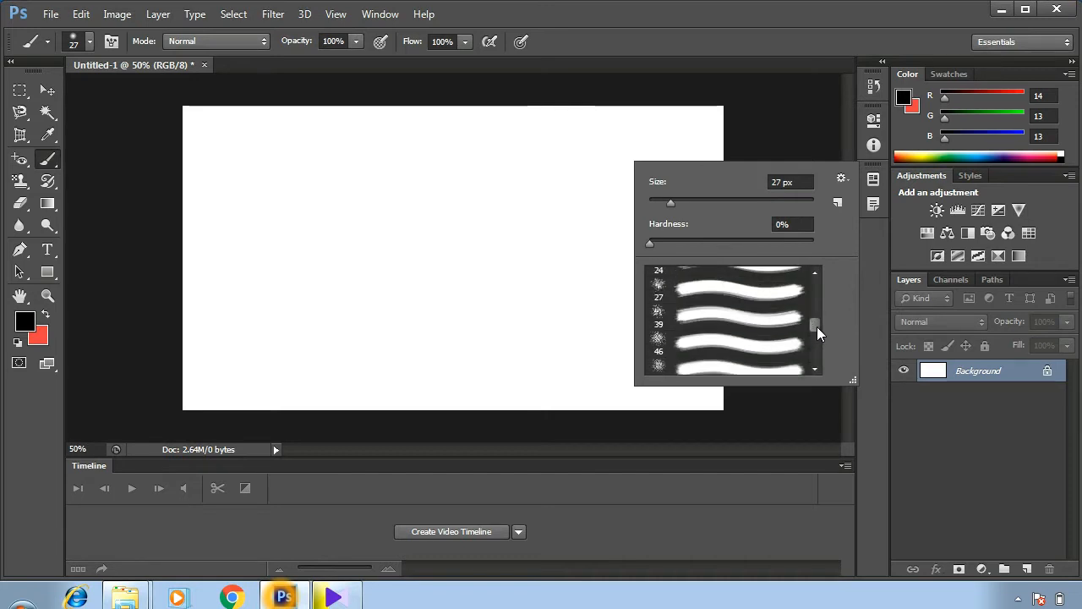
drag(817, 326, 816, 339)
click(744, 312)
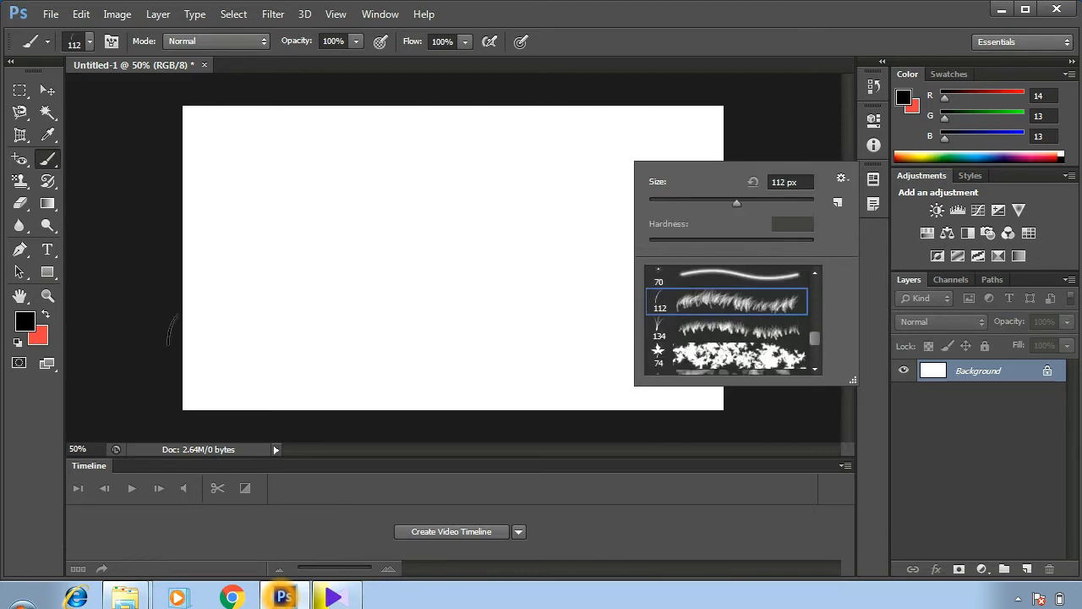
Set the foreground colour to a bright green, RGB 23, 213, 50
click(23, 326)
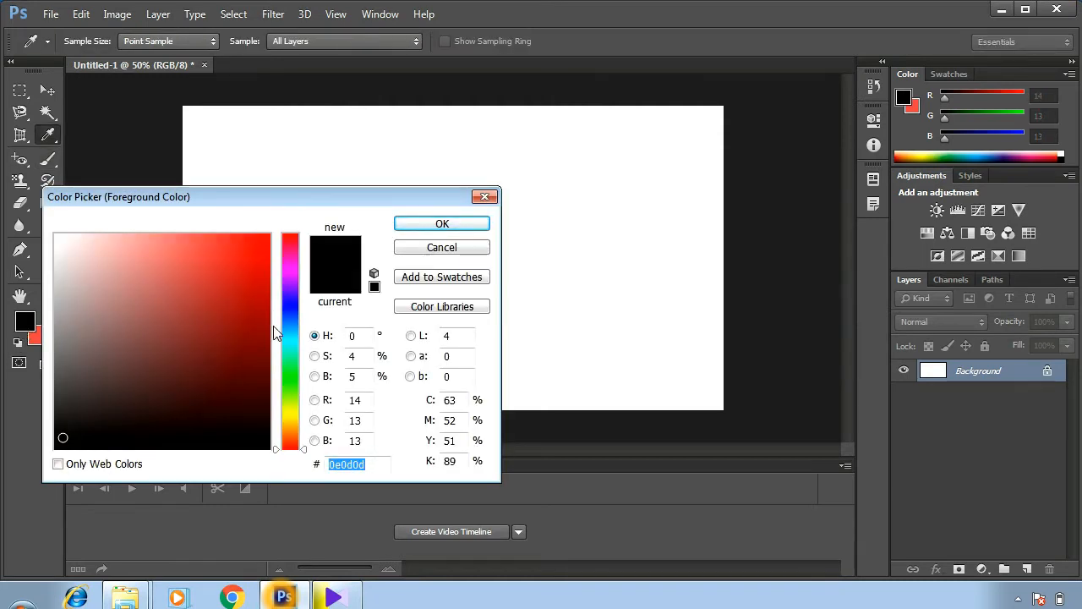
click(290, 372)
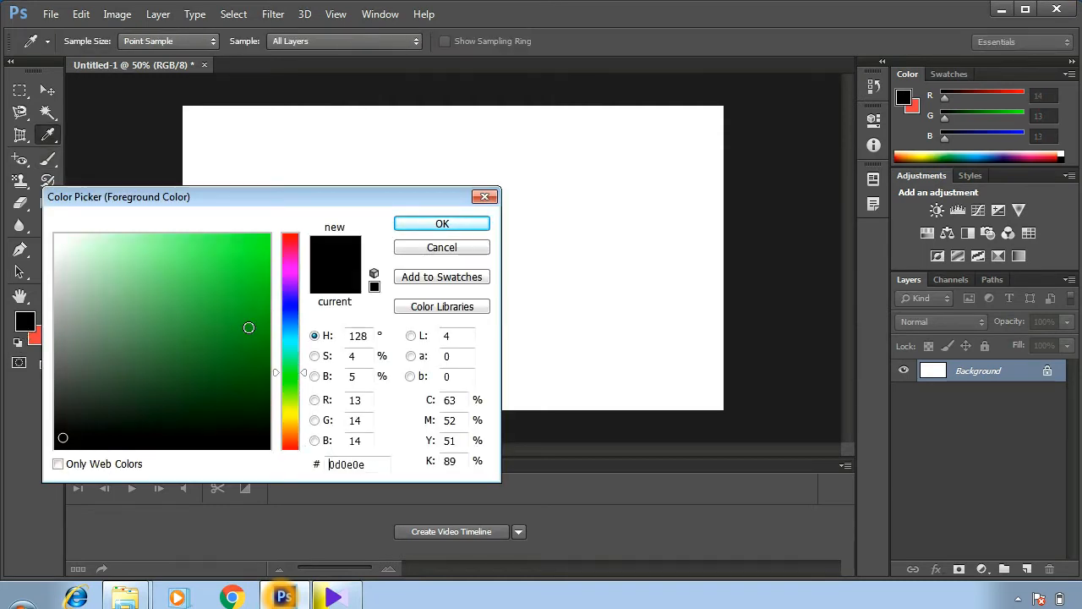
click(245, 269)
click(441, 223)
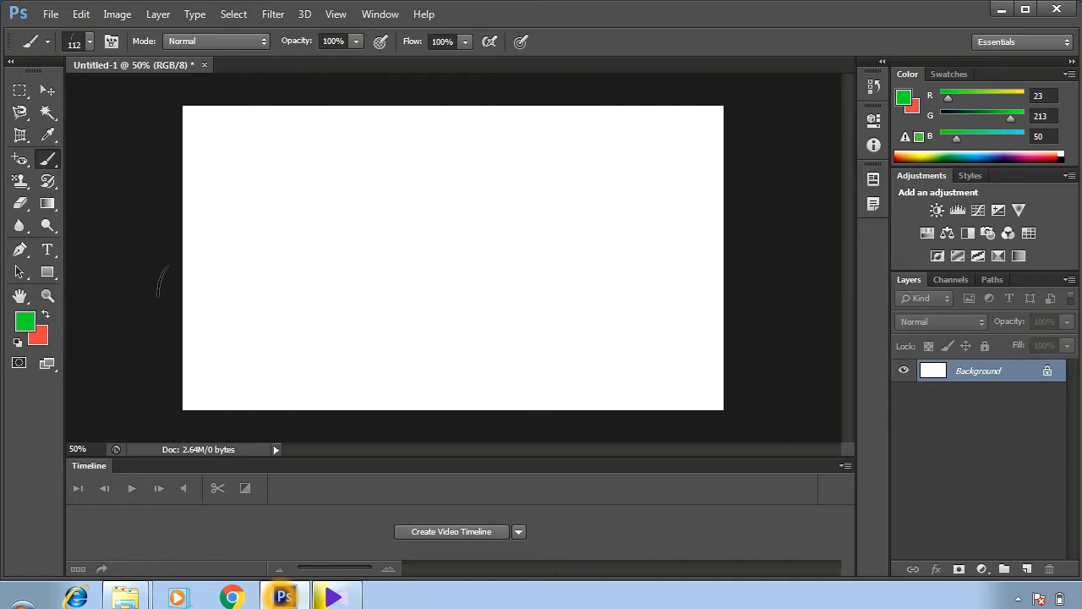
Set the background colour to a dark green, hex 225518
click(42, 333)
click(293, 384)
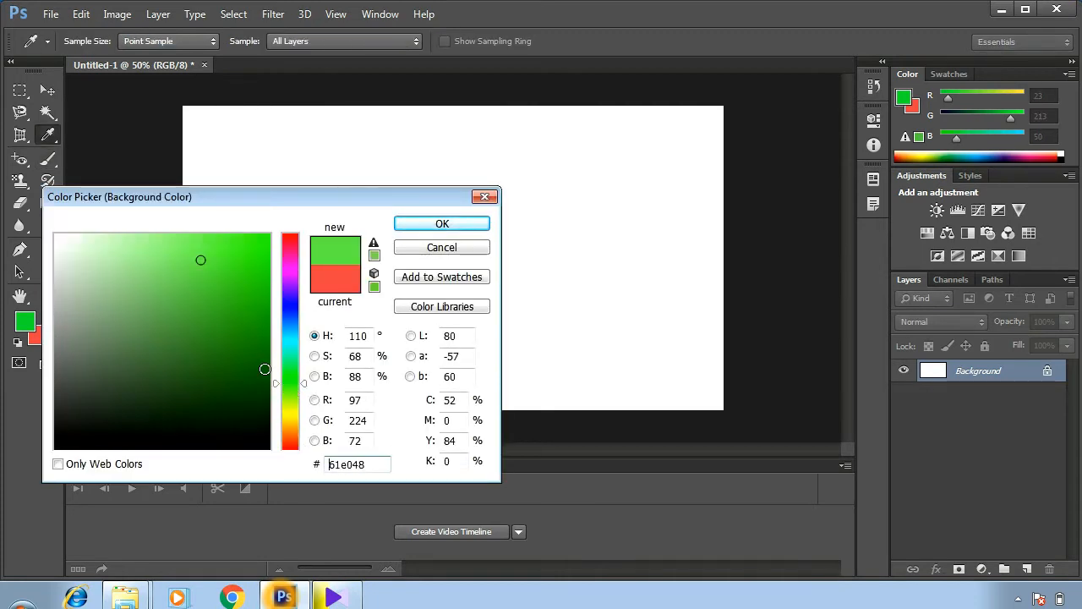
click(209, 377)
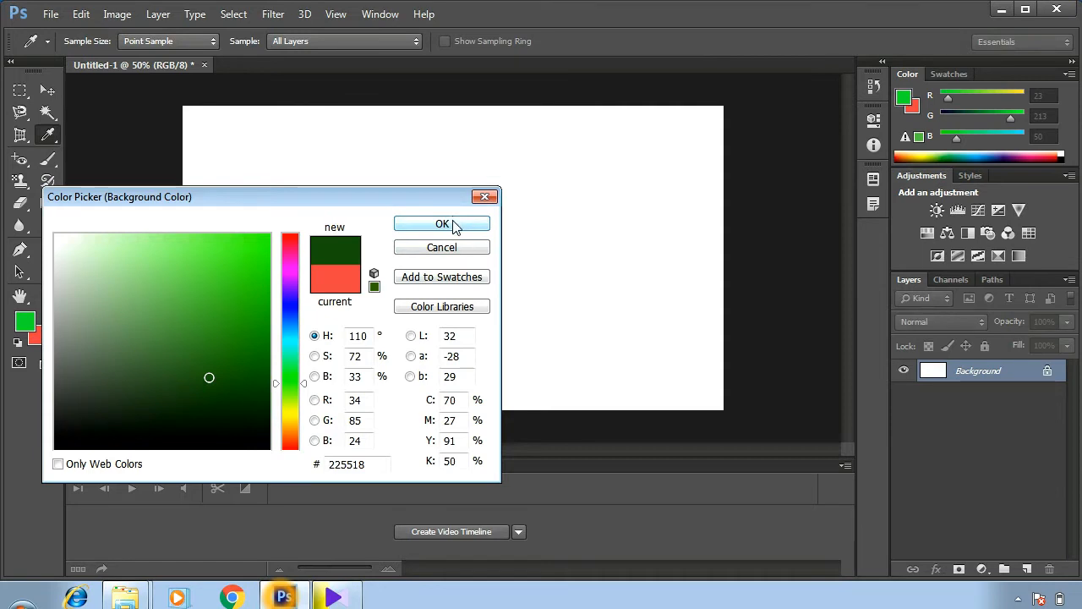
click(442, 224)
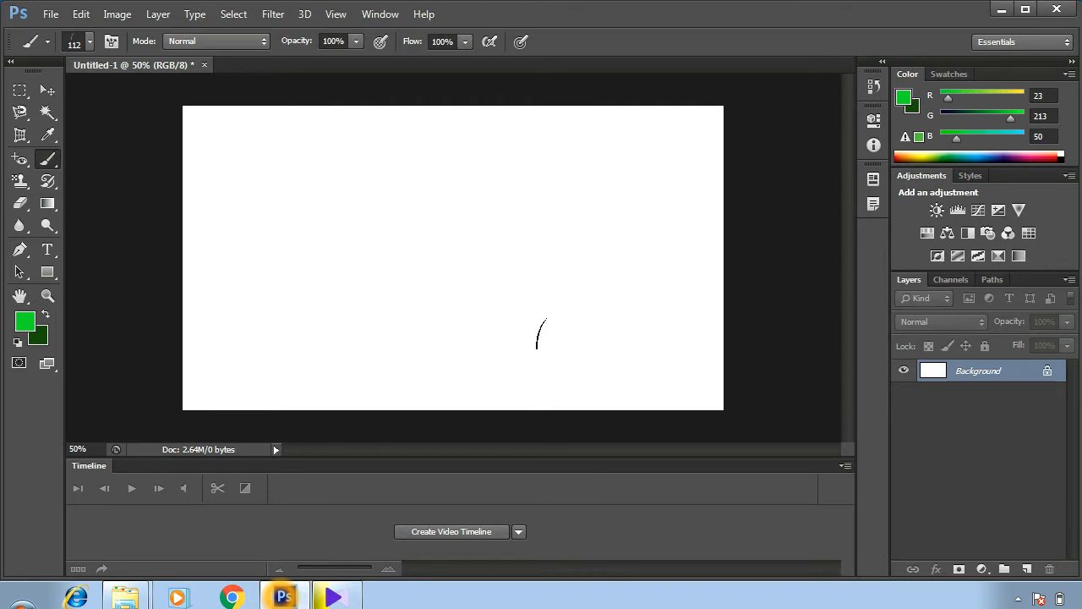
Paint grass over the lower part of the canvas with the 112 px grass brush, and undo the strokes
mouse_move(659, 338)
mouse_down()
mouse_move(588, 351)
mouse_move(499, 335)
mouse_move(239, 346)
mouse_up()
mouse_move(647, 365)
mouse_down()
mouse_move(226, 372)
mouse_move(212, 338)
mouse_move(322, 287)
mouse_move(439, 317)
mouse_move(604, 296)
mouse_move(672, 304)
mouse_move(584, 347)
mouse_move(397, 326)
mouse_move(668, 313)
mouse_move(473, 372)
mouse_move(270, 364)
mouse_move(465, 334)
mouse_move(190, 308)
mouse_move(550, 381)
mouse_move(693, 364)
mouse_move(339, 380)
mouse_move(490, 287)
mouse_move(507, 372)
mouse_move(415, 376)
mouse_move(517, 334)
mouse_move(355, 317)
mouse_move(406, 397)
mouse_move(651, 338)
mouse_move(710, 304)
mouse_move(186, 279)
mouse_move(351, 249)
mouse_move(499, 279)
mouse_move(718, 271)
mouse_move(508, 263)
mouse_move(478, 305)
mouse_up()
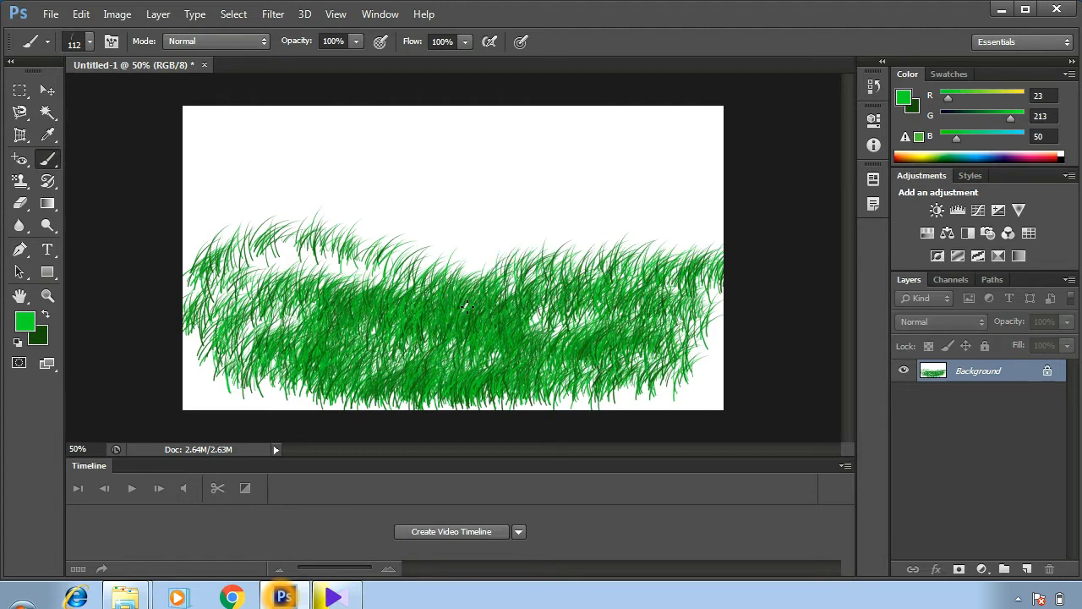
key(ctrl+z)
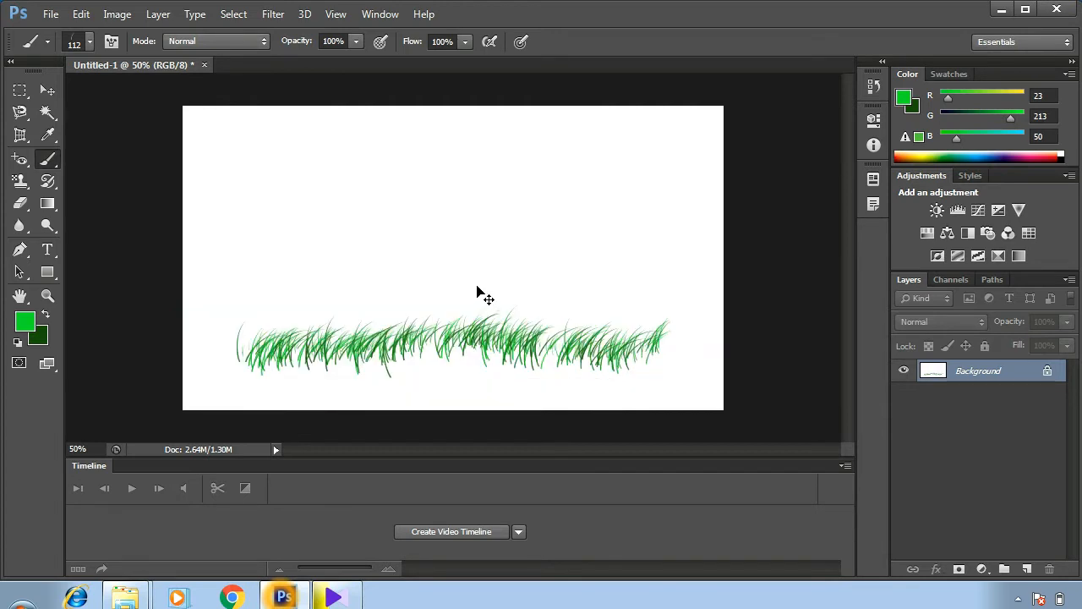
key(ctrl+alt+z)
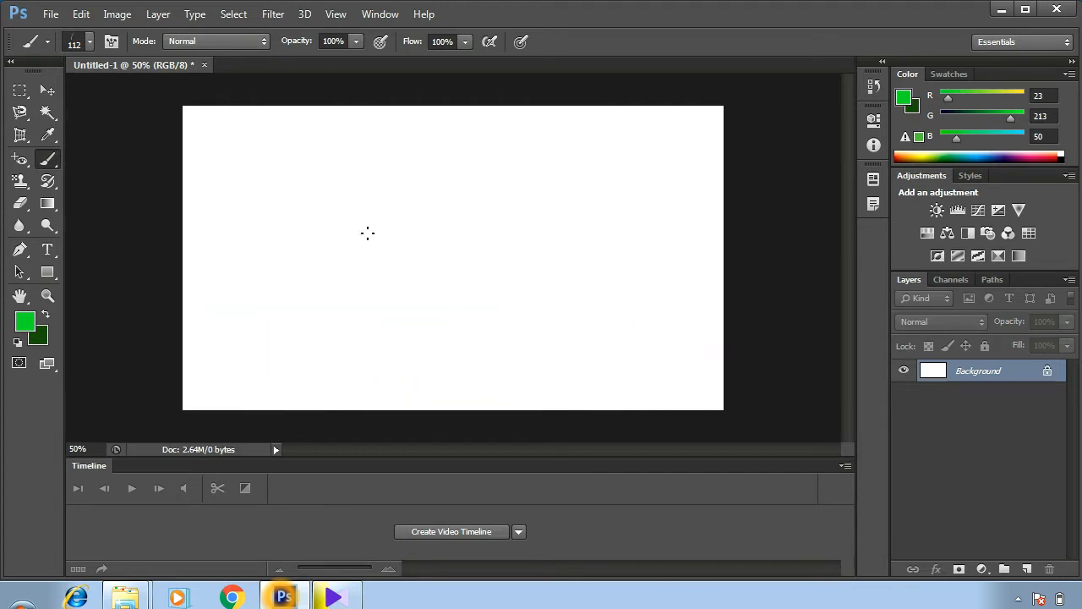
Look through the brush presets and paint a short grass test stroke in the upper-left area of the canvas
right_click(315, 220)
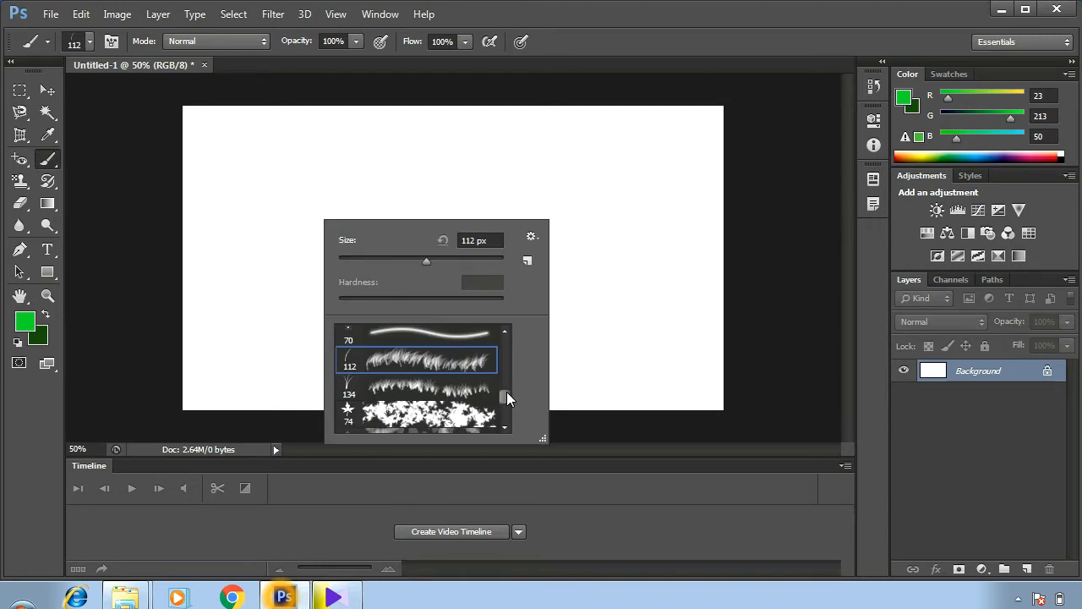
drag(504, 396, 504, 343)
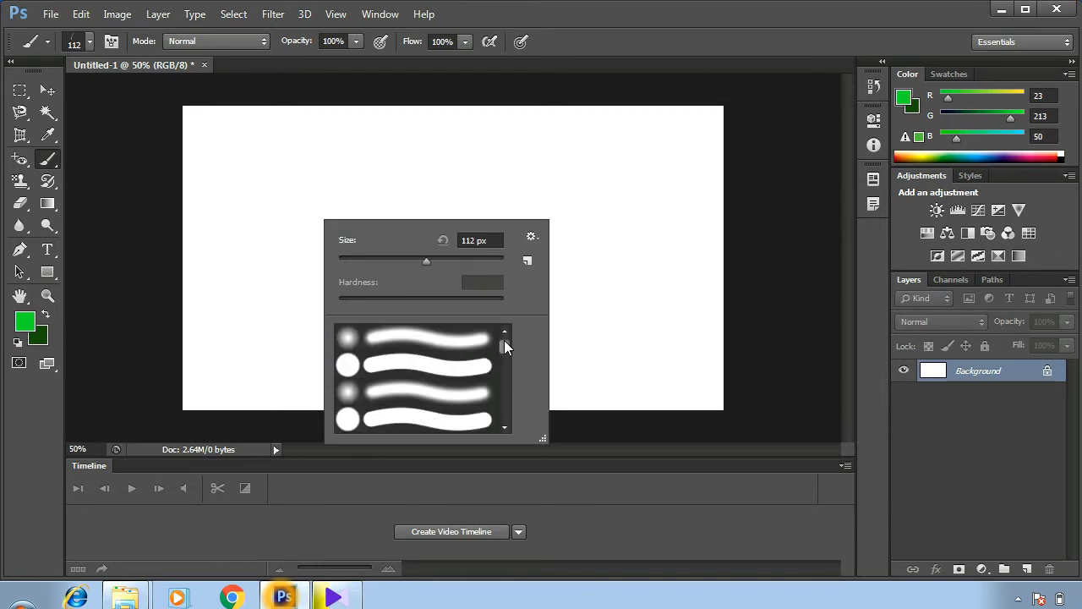
click(345, 195)
drag(344, 187, 337, 211)
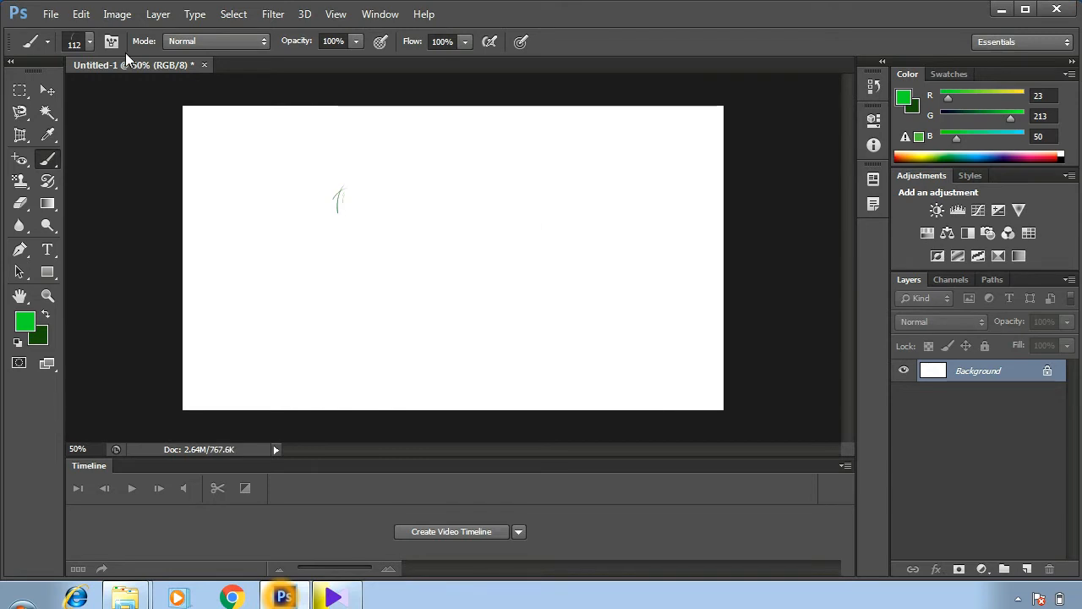
Choose the hard round brush preset for the Brush tool and paint a bright green blob near the middle of the canvas
click(185, 40)
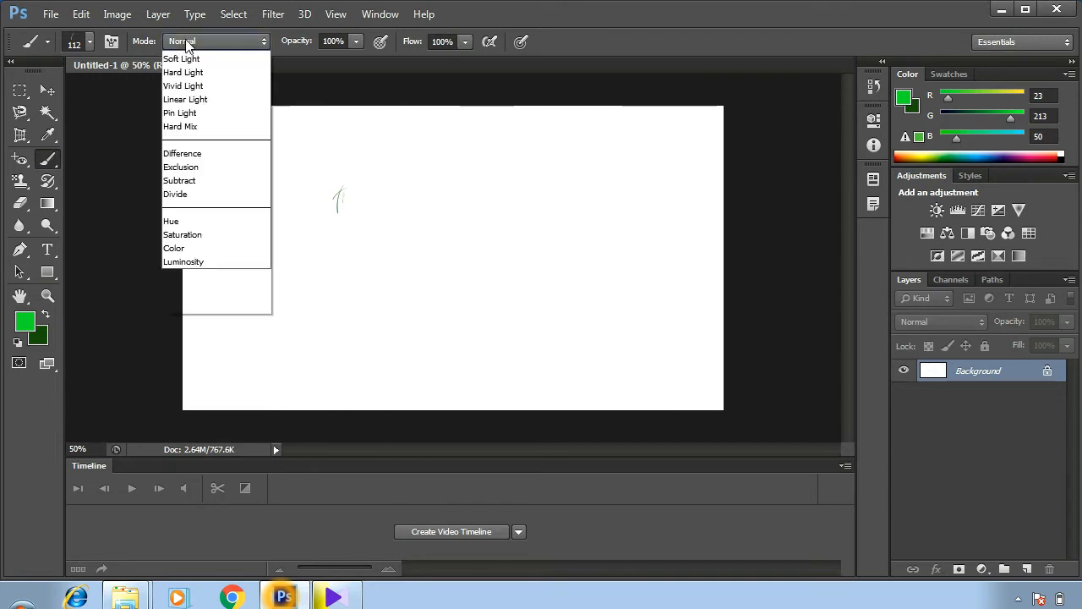
click(187, 44)
right_click(44, 166)
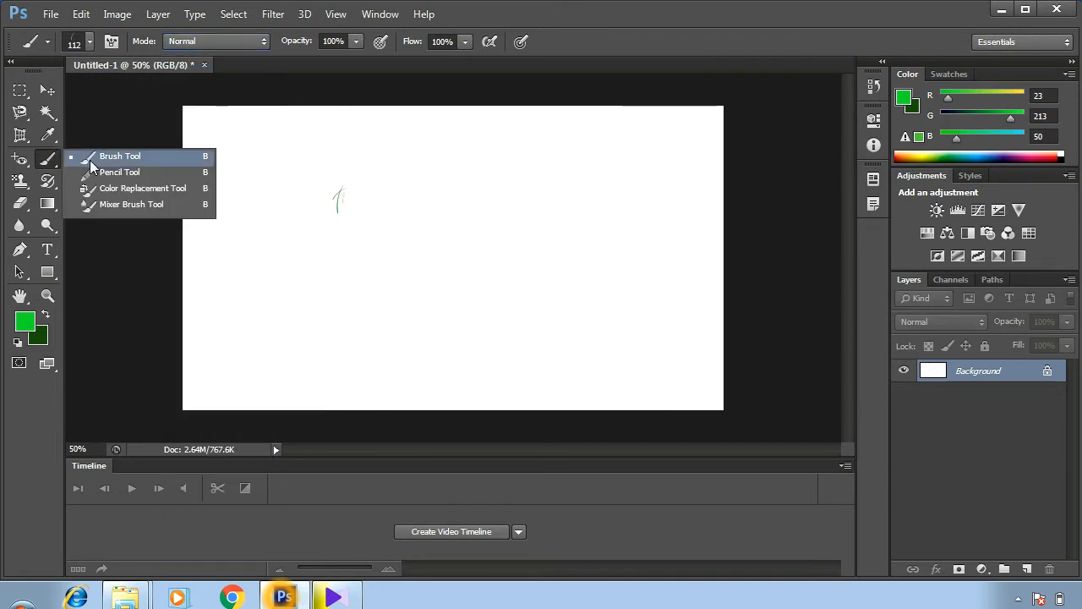
click(95, 160)
right_click(578, 267)
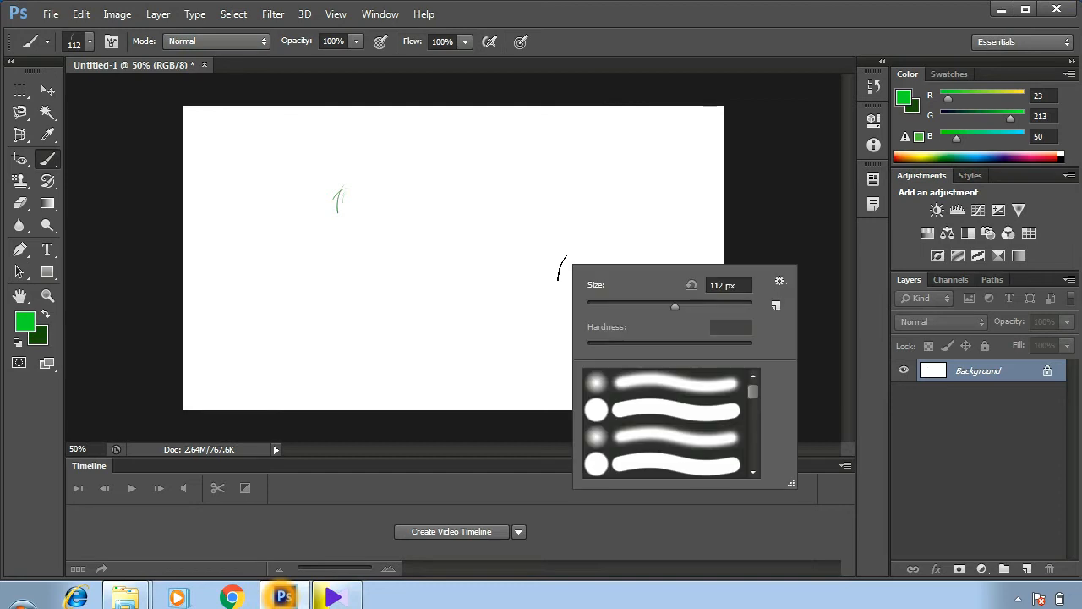
click(676, 410)
mouse_move(406, 235)
mouse_down()
mouse_move(448, 254)
mouse_move(427, 227)
mouse_move(389, 279)
mouse_move(463, 272)
mouse_move(440, 241)
mouse_move(400, 255)
mouse_move(457, 248)
mouse_up()
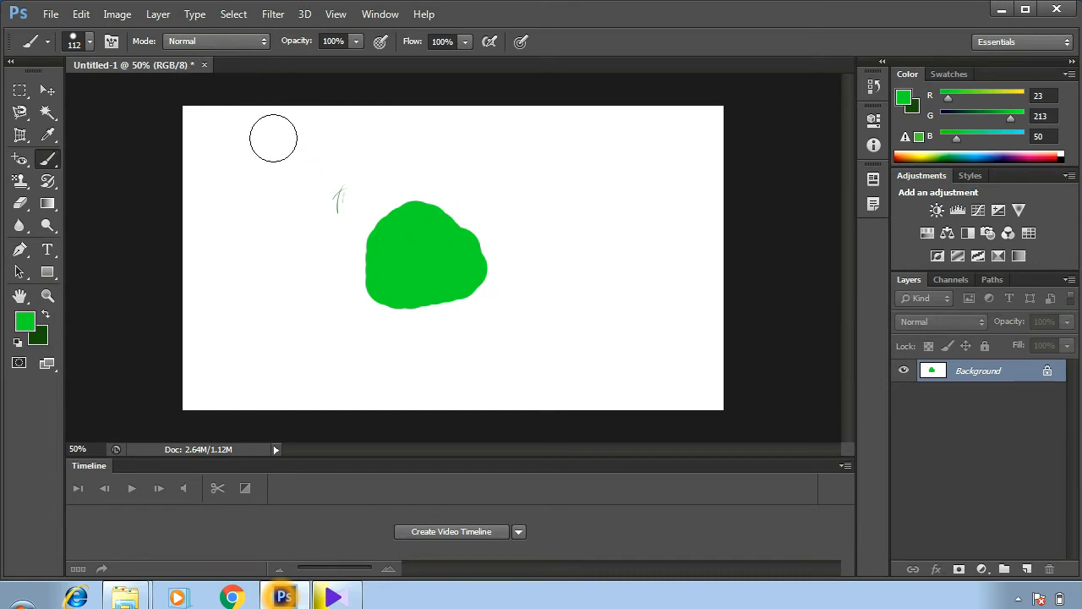
Set the brush blending mode to Darken and extend the green blob up and to its left, over the grass stroke
click(39, 94)
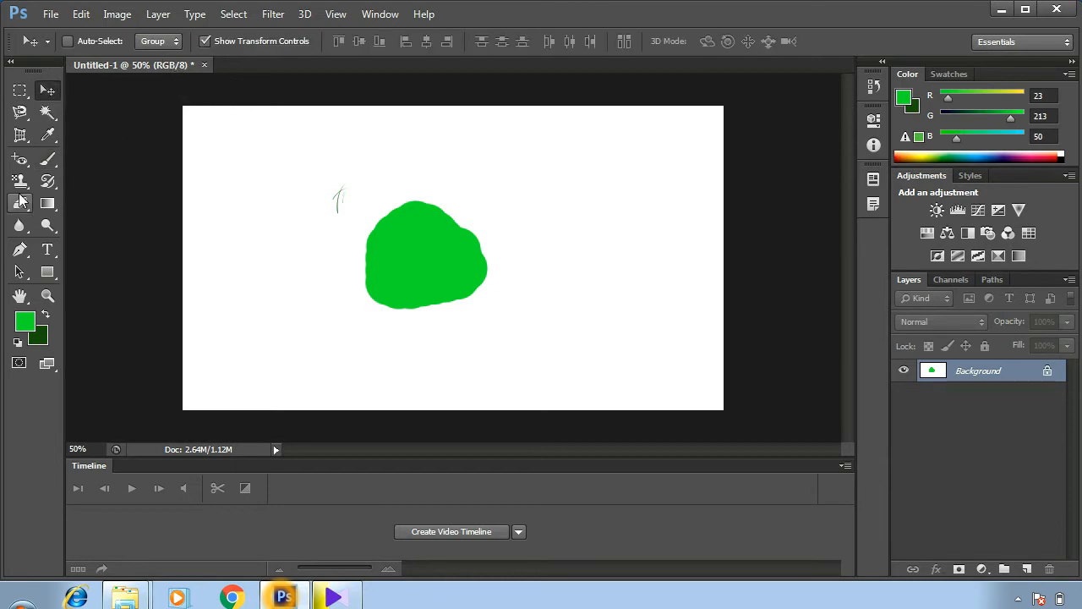
click(50, 159)
click(244, 42)
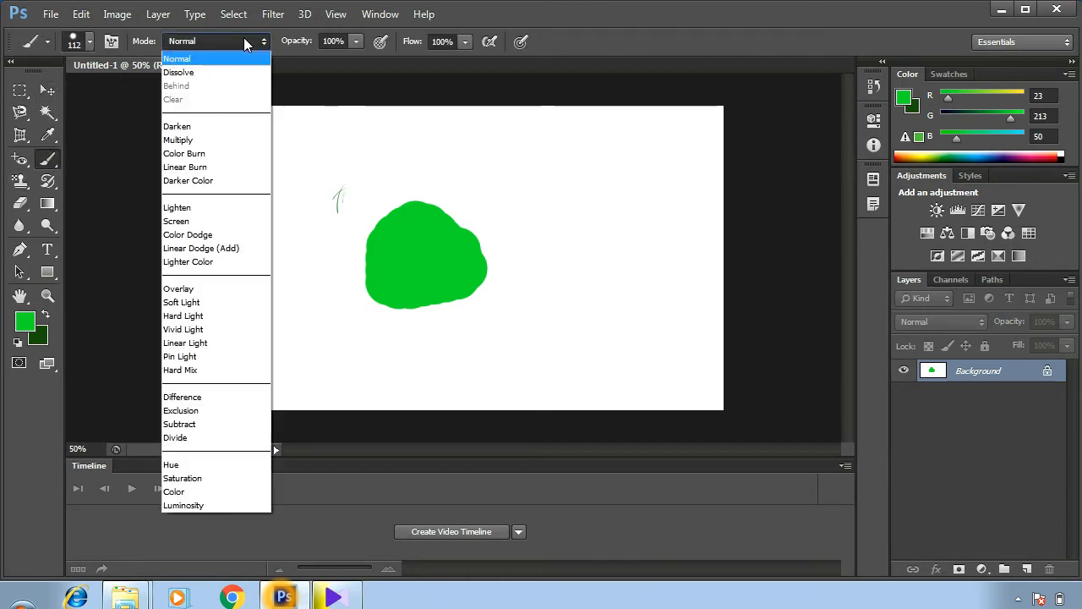
click(200, 127)
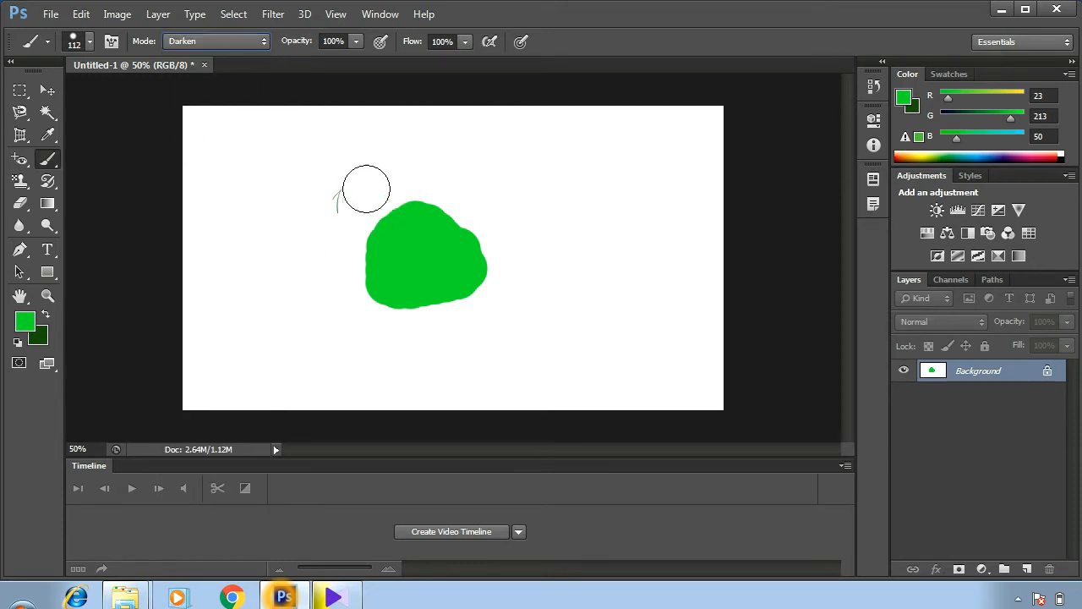
mouse_move(364, 186)
mouse_down()
mouse_move(309, 229)
mouse_move(303, 280)
mouse_move(348, 225)
mouse_move(314, 317)
mouse_move(305, 257)
mouse_move(372, 223)
mouse_move(376, 268)
mouse_move(374, 192)
mouse_move(444, 229)
mouse_move(439, 269)
mouse_move(362, 301)
mouse_up()
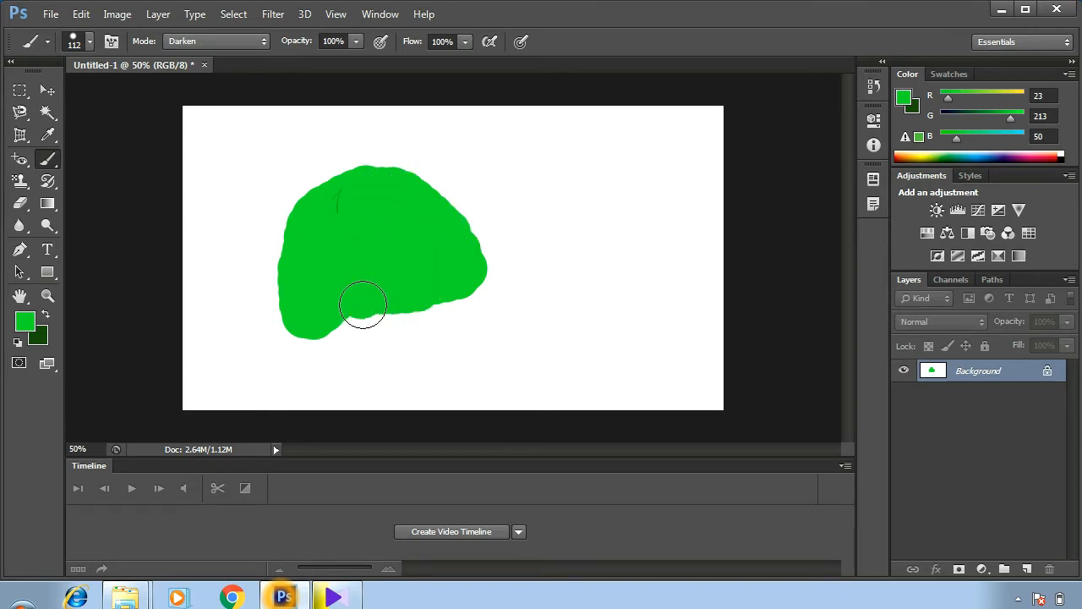
Set the brush mode to Color Burn, convert the Background to a regular layer named Layer 0, and paint over the green blob
click(236, 40)
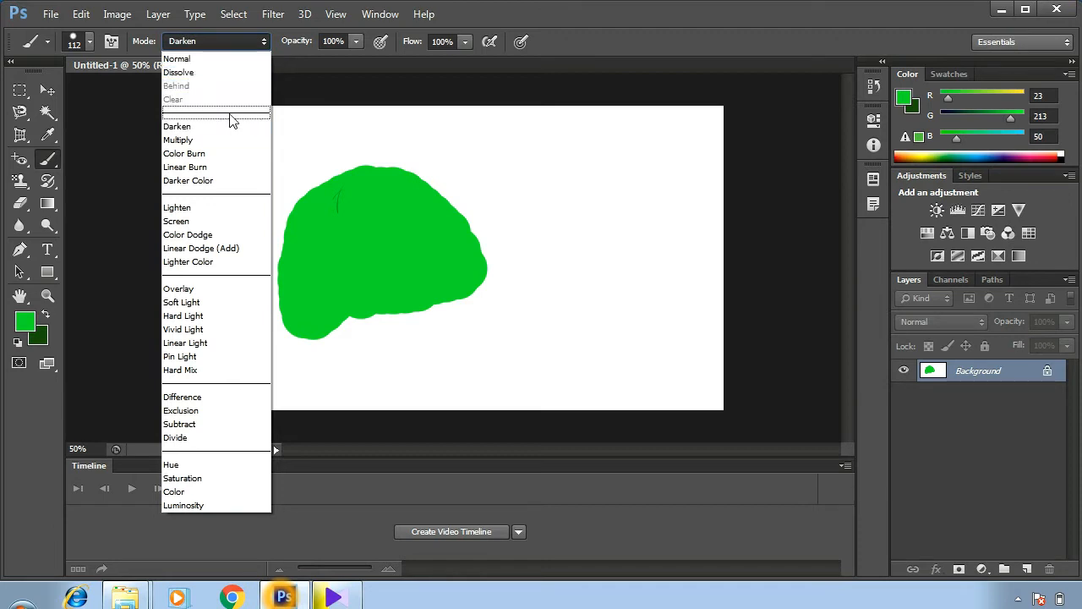
click(230, 153)
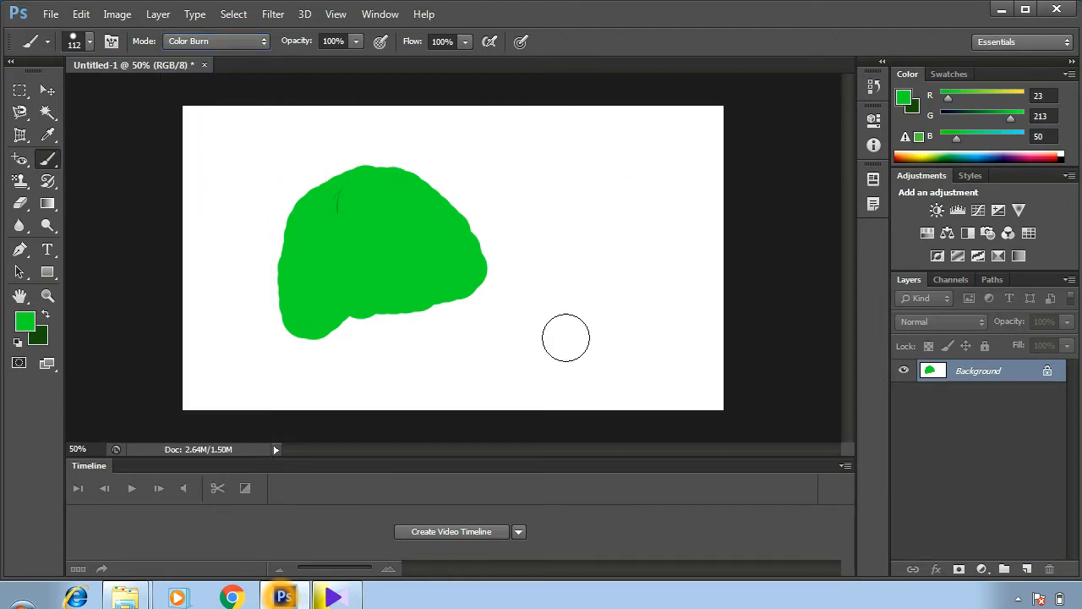
double_click(1053, 369)
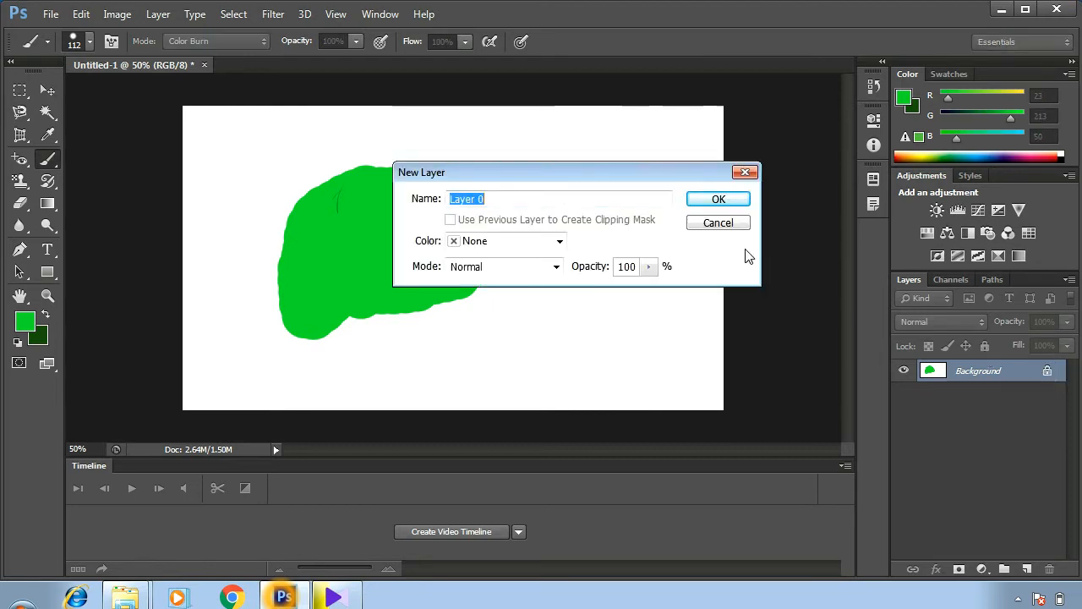
click(721, 203)
mouse_move(331, 218)
mouse_down()
mouse_move(281, 214)
mouse_move(271, 295)
mouse_move(405, 351)
mouse_move(461, 302)
mouse_move(474, 254)
mouse_move(410, 178)
mouse_up()
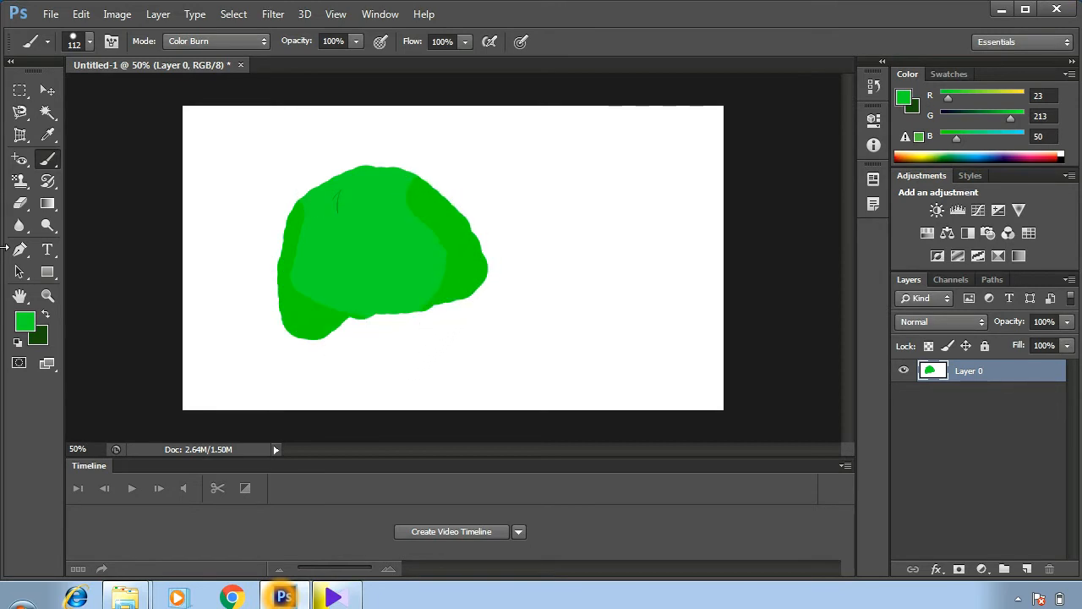
Set the foreground colour to cyan, hex 3cd6d4, and paint over the green blob in Color Burn mode
click(25, 322)
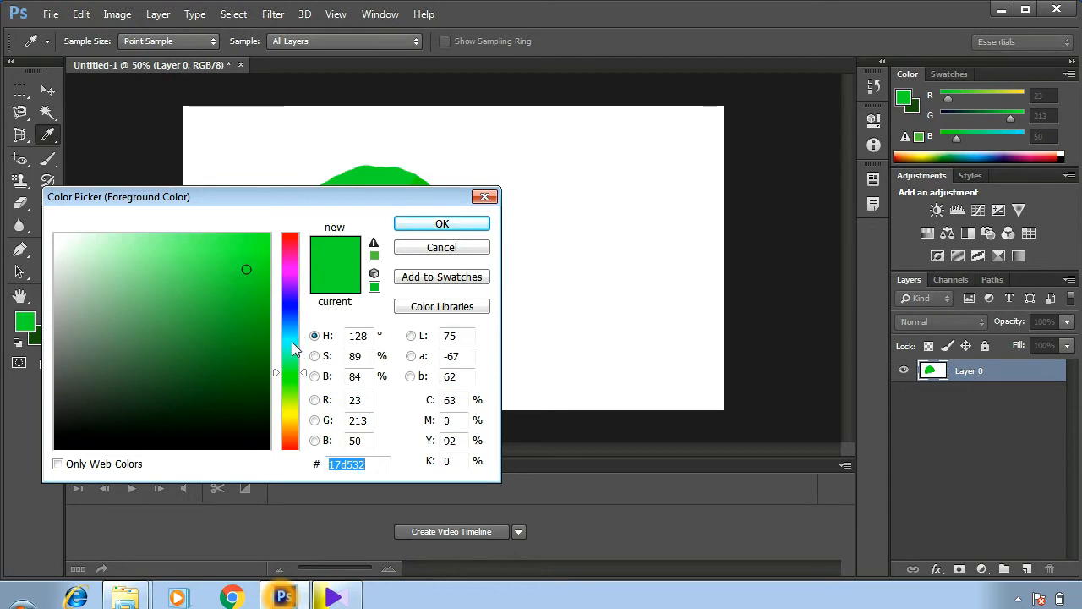
click(290, 342)
click(209, 268)
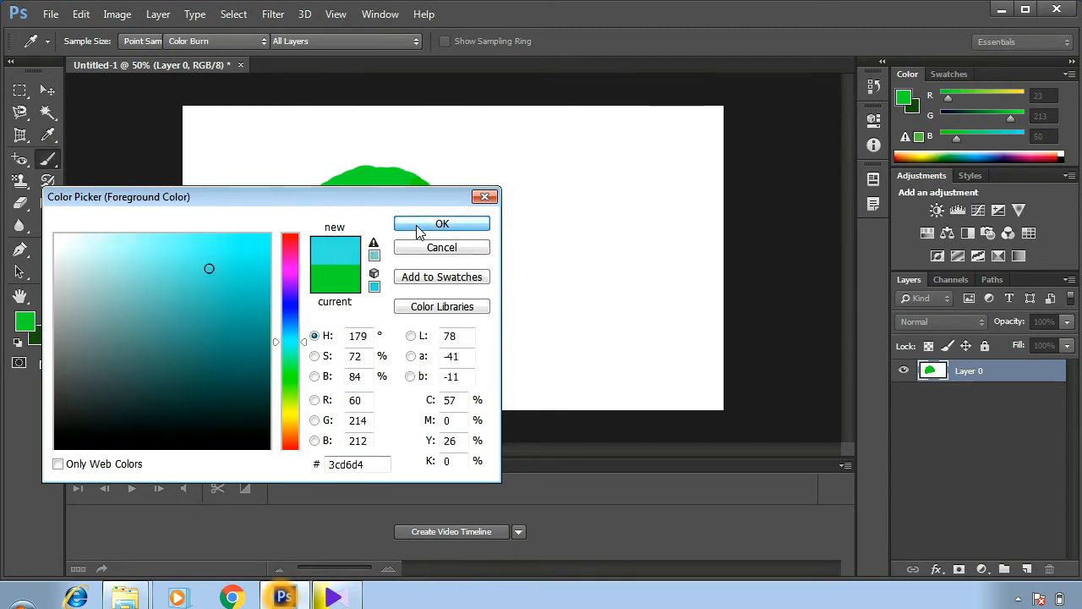
click(419, 226)
mouse_move(308, 325)
mouse_down()
mouse_move(291, 306)
mouse_move(291, 268)
mouse_move(328, 200)
mouse_move(367, 171)
mouse_move(424, 190)
mouse_move(324, 177)
mouse_up()
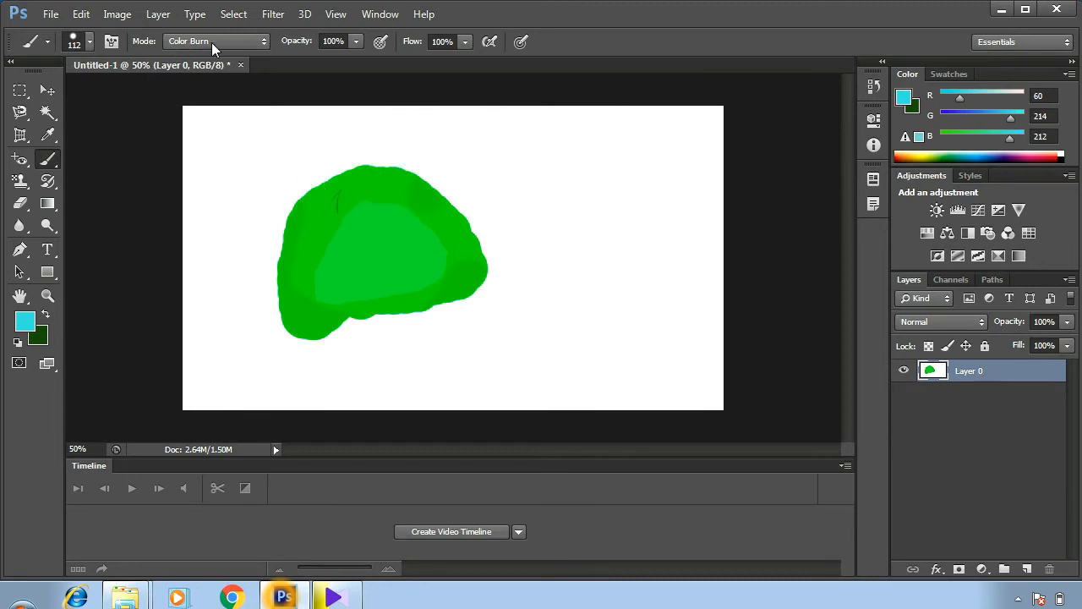
Set the brush mode to Linear Burn and paint cyan strokes around and across the edges of the green blob
click(257, 44)
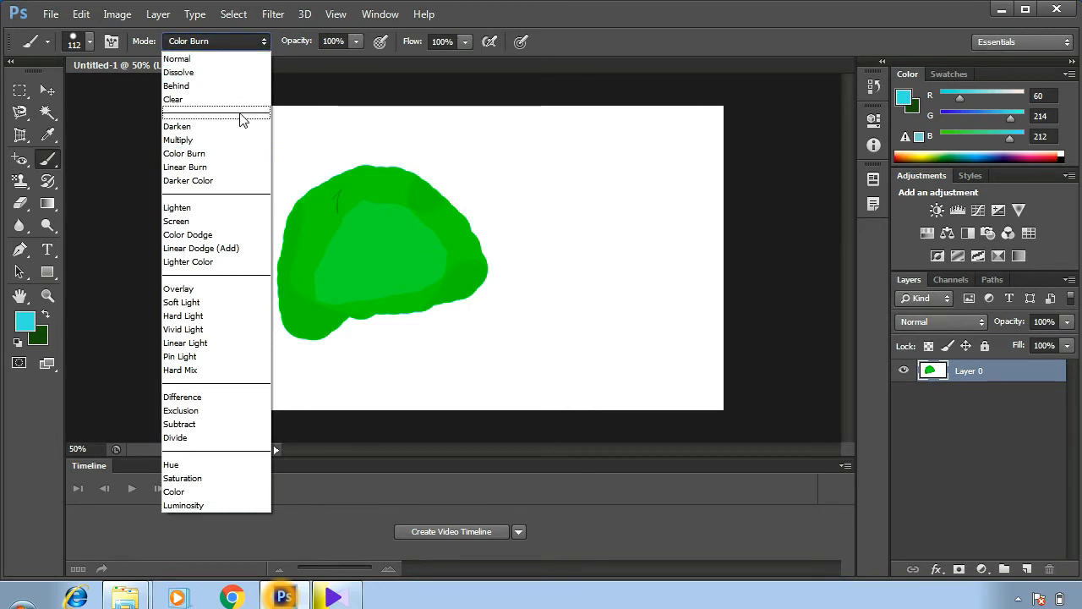
click(216, 168)
mouse_move(251, 154)
mouse_down()
mouse_move(366, 175)
mouse_move(443, 218)
mouse_move(443, 205)
mouse_move(475, 246)
mouse_move(461, 273)
mouse_move(348, 316)
mouse_move(291, 319)
mouse_move(301, 212)
mouse_move(370, 183)
mouse_move(420, 184)
mouse_move(464, 240)
mouse_move(458, 284)
mouse_move(372, 306)
mouse_move(276, 304)
mouse_move(274, 237)
mouse_move(318, 199)
mouse_move(387, 192)
mouse_move(457, 221)
mouse_move(484, 277)
mouse_move(370, 330)
mouse_move(402, 336)
mouse_up()
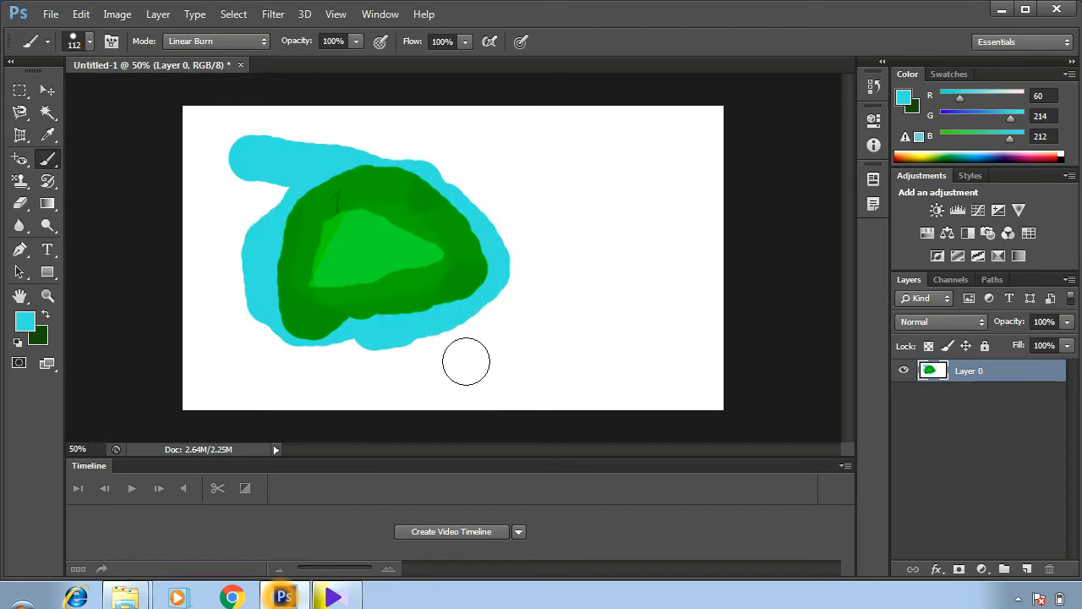
drag(329, 347, 368, 334)
Set the brush mode to Color Dodge and paint a ring over the edges of the green blob
click(231, 40)
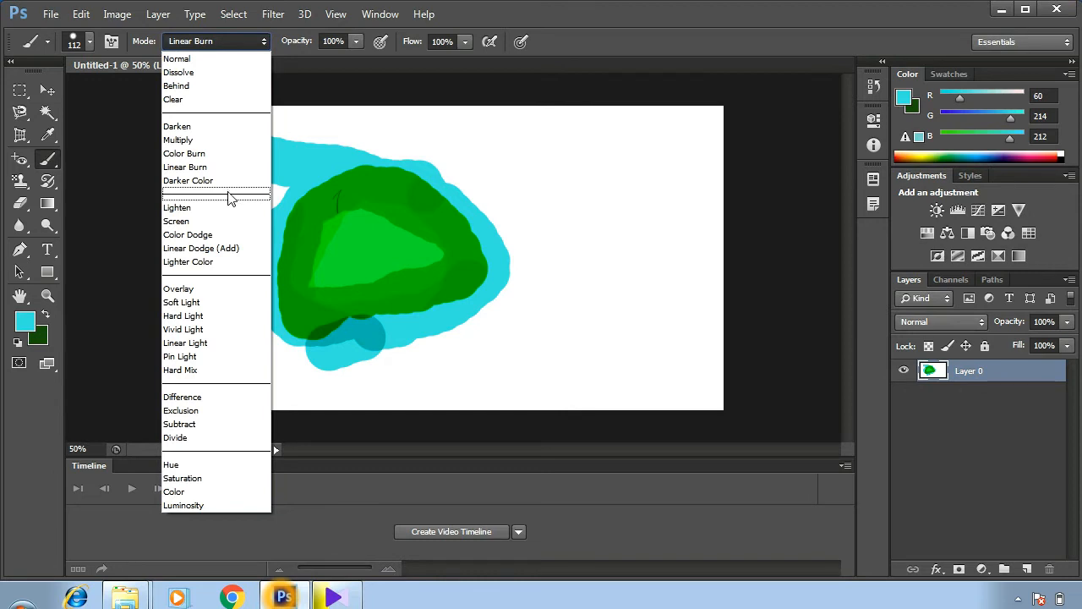
click(225, 237)
mouse_move(444, 201)
mouse_down()
mouse_move(479, 246)
mouse_move(491, 295)
mouse_move(297, 325)
mouse_move(295, 243)
mouse_move(330, 200)
mouse_move(410, 187)
mouse_move(487, 259)
mouse_up()
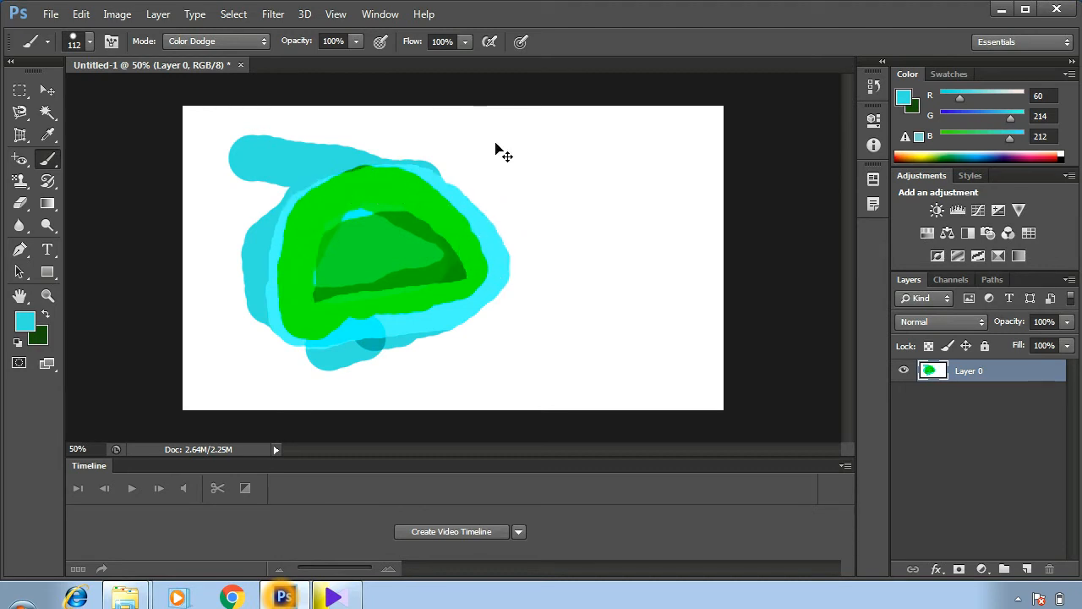
Undo the Color Dodge, Linear Burn and Color Burn strokes and the conversion of the Background layer
key(ctrl+z)
key(ctrl+alt+z)
key(ctrl+alt+z)
key(ctrl+alt+z)
key(ctrl+alt+z)
key(ctrl+alt+z)
key(ctrl+alt+z)
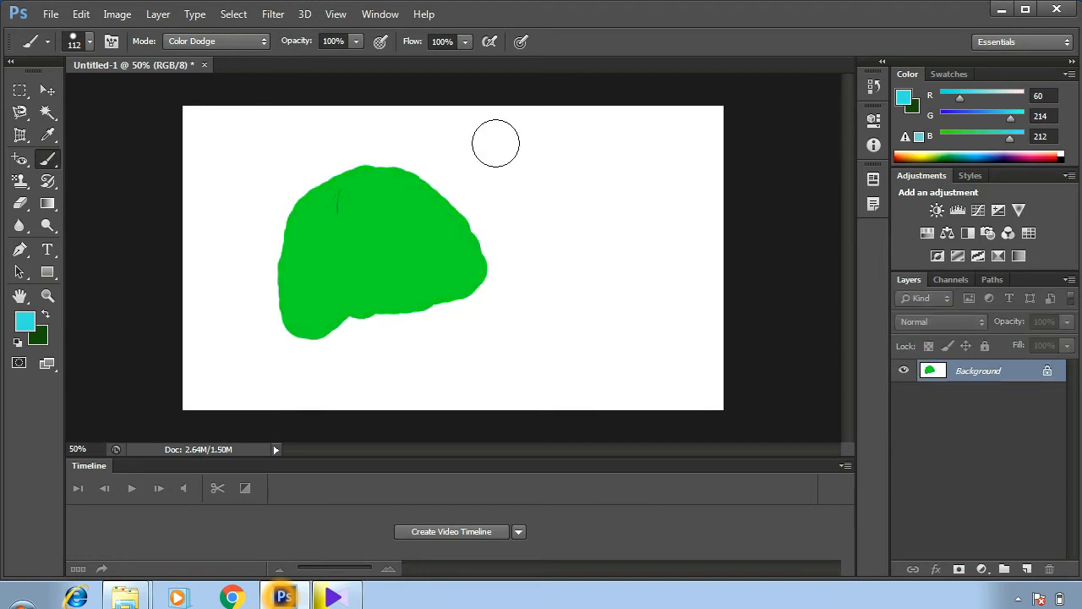
With the Brush tool on the blank Untitled-4 canvas, set the foreground colour to cyan, RGB 23, 250, 231, and paint a large blob
click(48, 162)
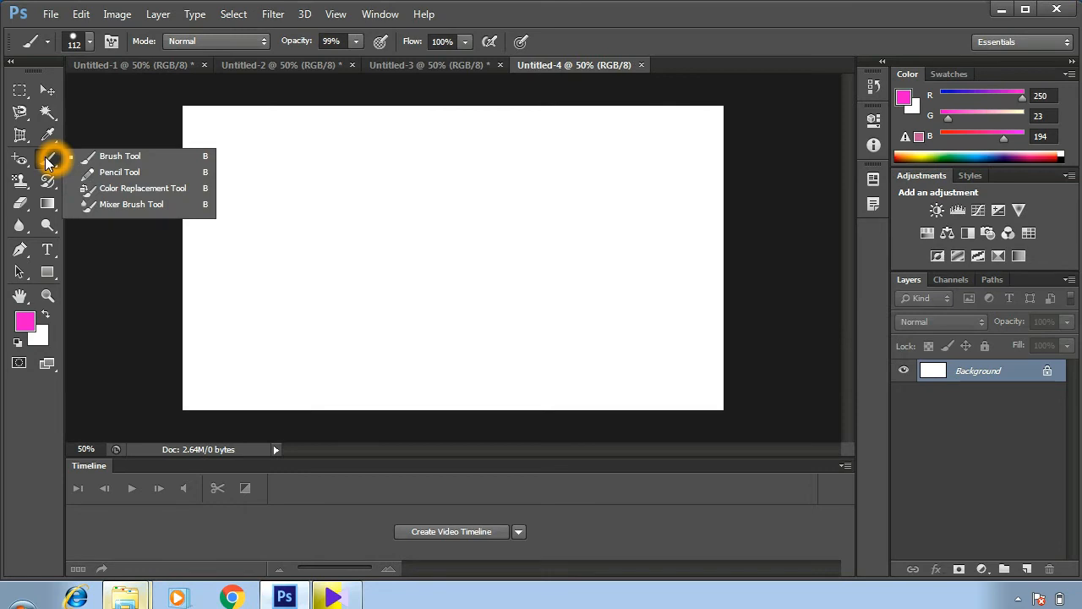
click(93, 156)
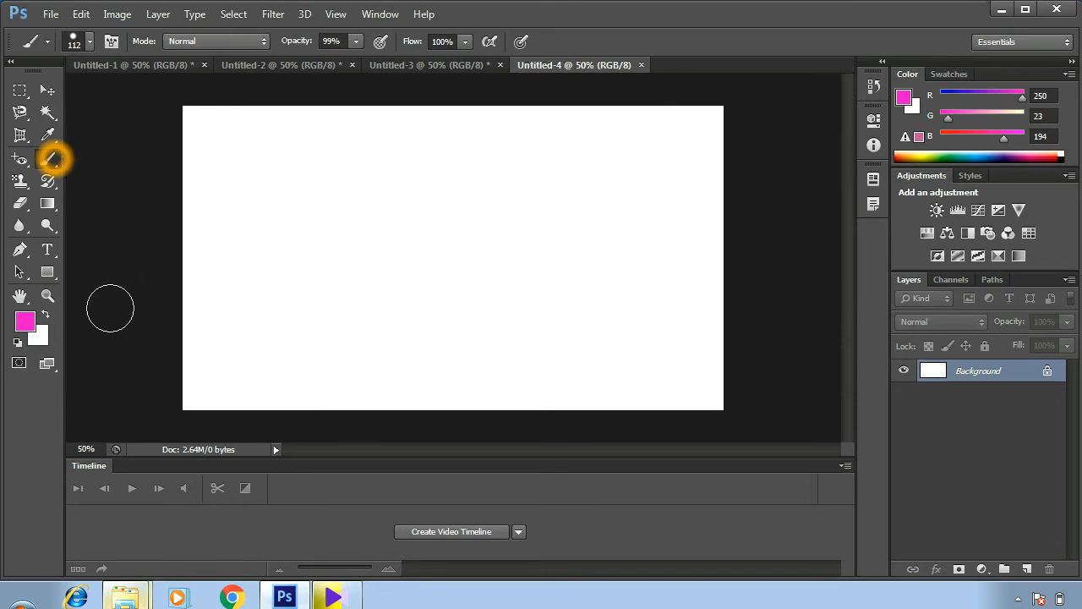
click(24, 320)
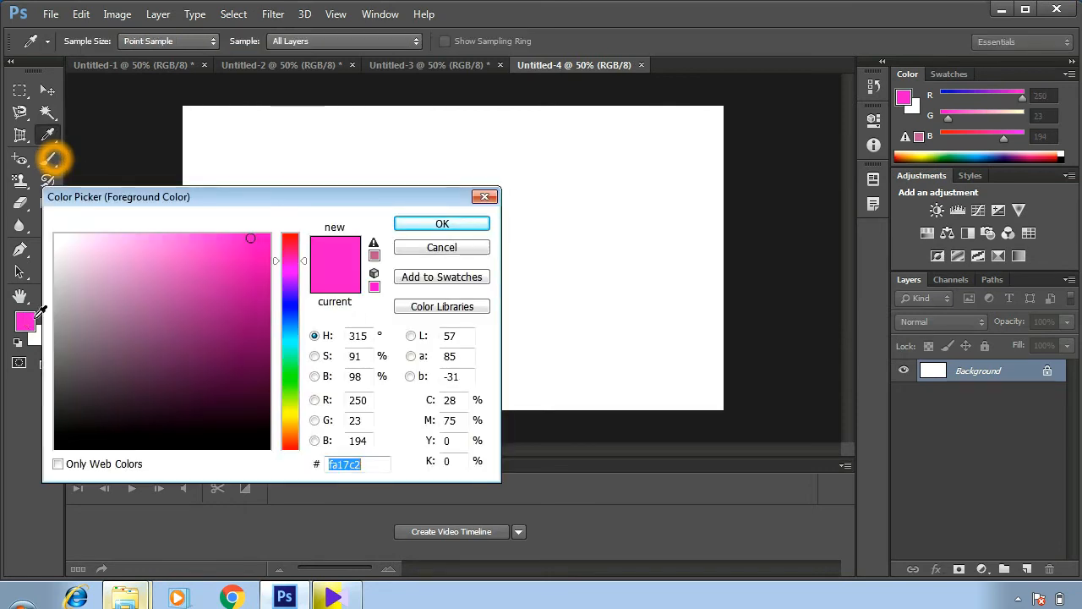
click(290, 347)
click(442, 223)
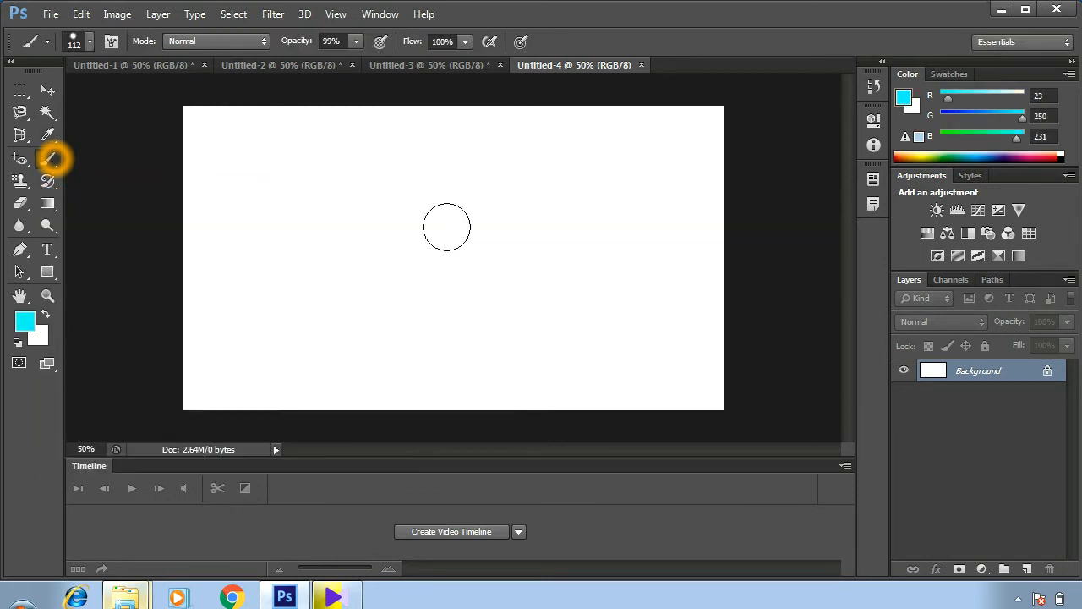
mouse_move(397, 196)
mouse_down()
mouse_move(354, 232)
mouse_move(367, 275)
mouse_move(414, 195)
mouse_move(346, 245)
mouse_move(368, 262)
mouse_move(407, 236)
mouse_move(364, 322)
mouse_move(423, 290)
mouse_move(453, 246)
mouse_move(428, 216)
mouse_move(345, 202)
mouse_move(318, 321)
mouse_move(374, 188)
mouse_move(401, 170)
mouse_move(422, 185)
mouse_move(447, 317)
mouse_move(407, 367)
mouse_move(341, 351)
mouse_move(295, 317)
mouse_move(379, 331)
mouse_up()
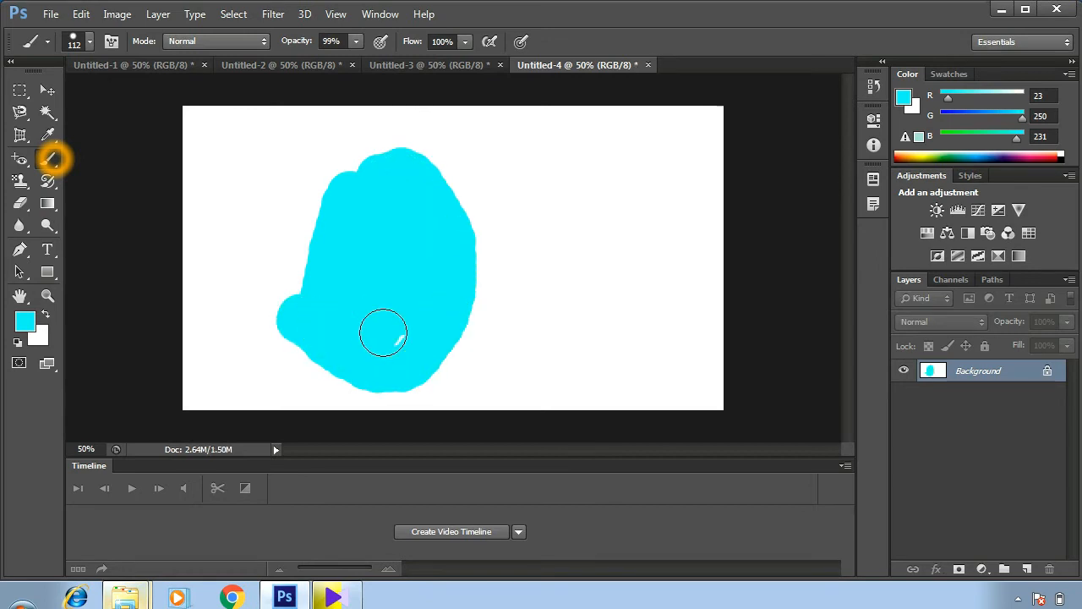
Set the foreground colour to a muted pink, RGB 186, 80, 157, and the brush opacity to 41%
click(22, 322)
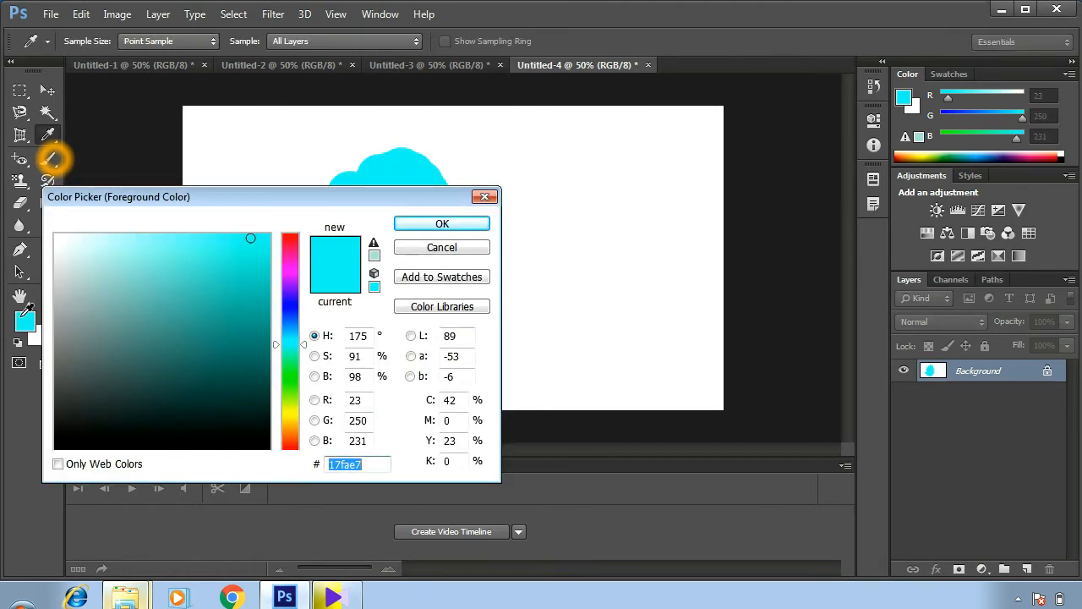
click(286, 259)
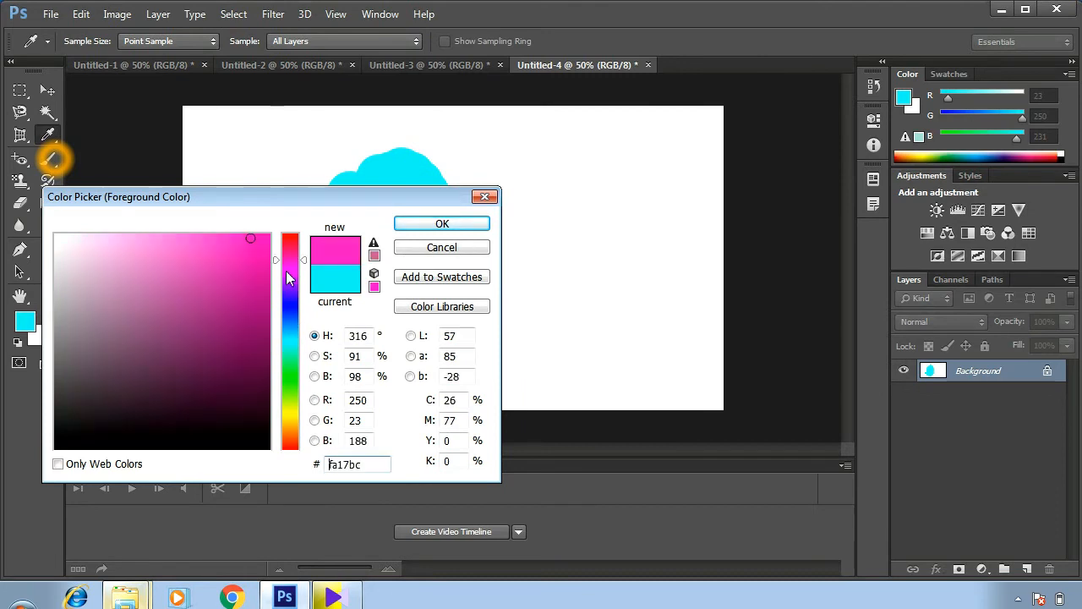
click(177, 292)
click(442, 225)
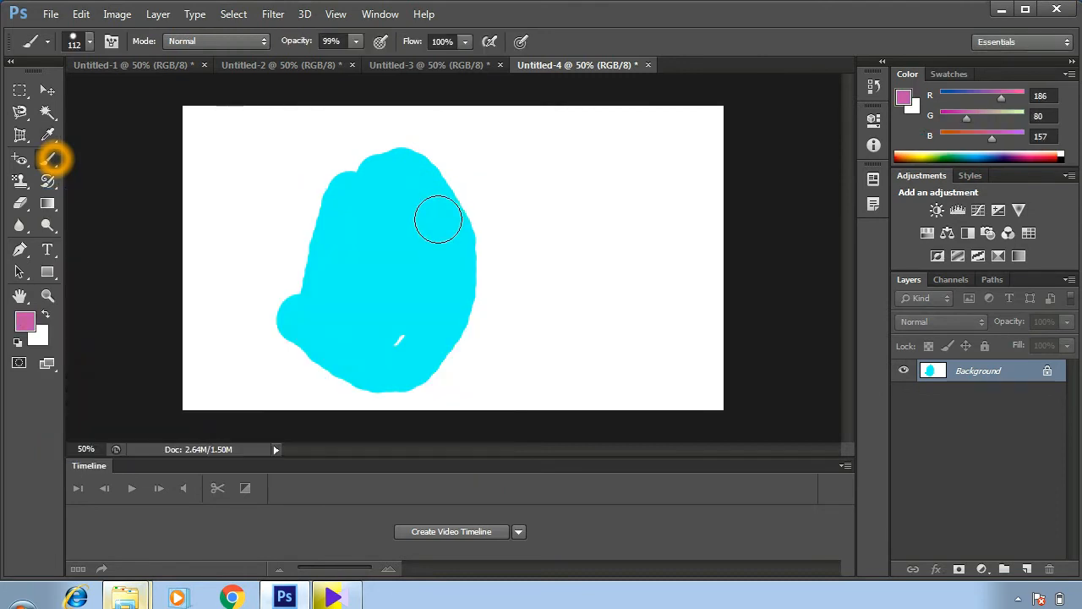
click(355, 40)
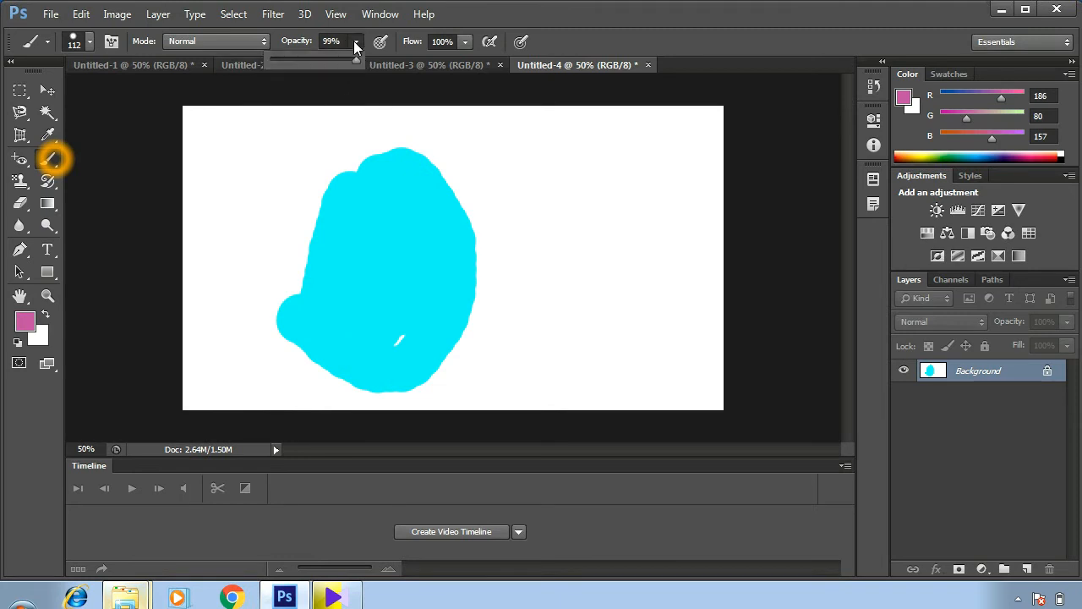
click(306, 58)
Paint overlapping translucent pink strokes over the cyan blob and the white area beside it, and undo all strokes on the canvas
mouse_move(498, 164)
mouse_down()
mouse_move(461, 230)
mouse_move(432, 340)
mouse_move(508, 194)
mouse_move(426, 389)
mouse_move(489, 195)
mouse_move(487, 136)
mouse_move(430, 265)
mouse_move(547, 129)
mouse_move(455, 387)
mouse_move(574, 125)
mouse_move(500, 386)
mouse_move(406, 220)
mouse_move(407, 150)
mouse_move(452, 106)
mouse_move(415, 162)
mouse_move(339, 353)
mouse_move(456, 158)
mouse_move(364, 362)
mouse_move(552, 116)
mouse_move(525, 362)
mouse_move(534, 357)
mouse_move(581, 199)
mouse_move(623, 113)
mouse_move(601, 273)
mouse_move(634, 158)
mouse_move(564, 403)
mouse_move(580, 291)
mouse_move(370, 405)
mouse_up()
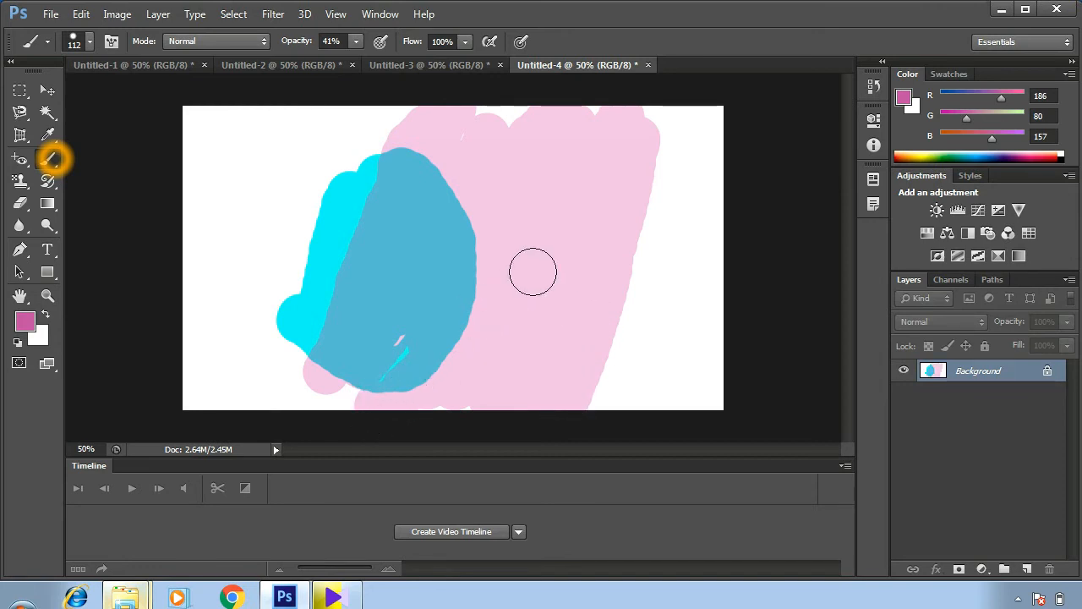
mouse_move(618, 144)
mouse_down()
mouse_move(497, 441)
mouse_move(567, 275)
mouse_move(637, 154)
mouse_move(586, 379)
mouse_move(563, 398)
mouse_move(606, 125)
mouse_move(527, 265)
mouse_move(491, 360)
mouse_move(530, 255)
mouse_move(548, 157)
mouse_move(475, 291)
mouse_up()
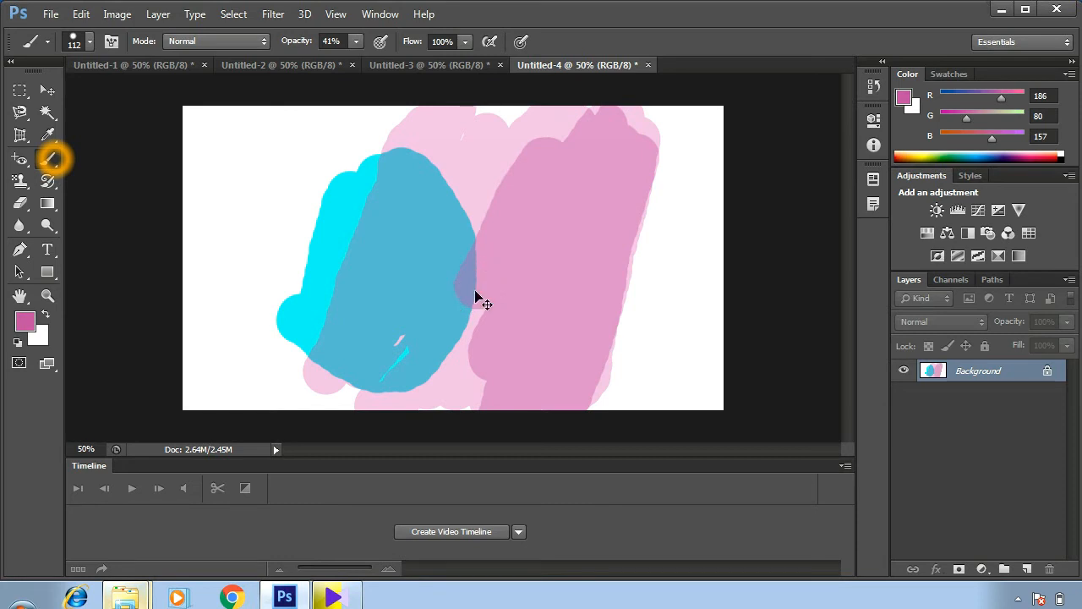
key(ctrl+alt+z)
key(ctrl+alt+z)
key(ctrl+alt+z)
key(ctrl+alt+z)
key(ctrl+alt+z)
key(ctrl+alt+z)
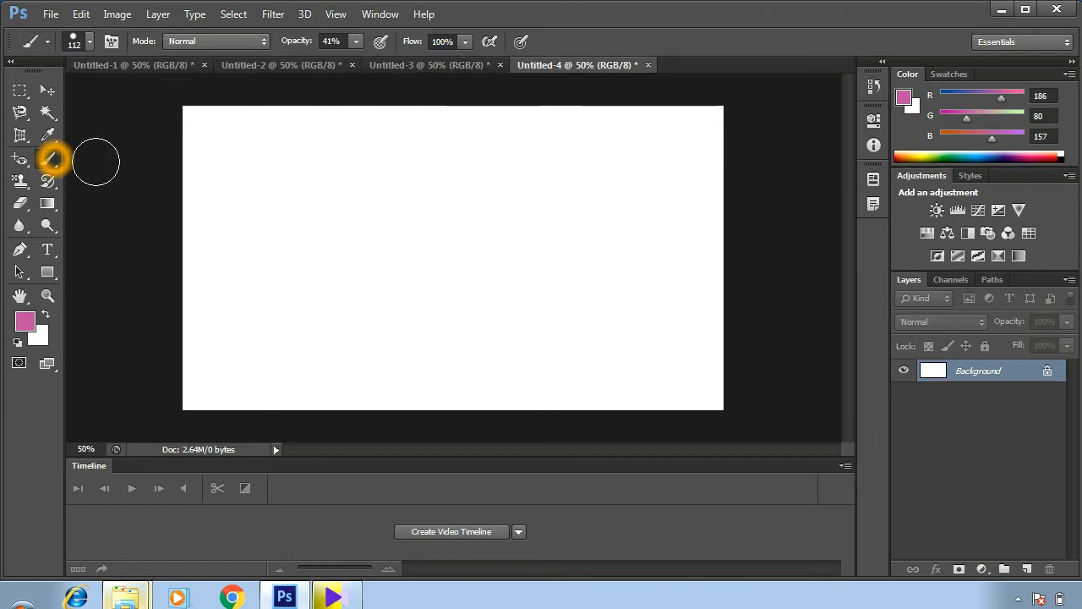
Draw a circular selection left of the canvas centre with the Elliptical Marquee tool
drag(23, 102, 85, 104)
drag(310, 169, 480, 342)
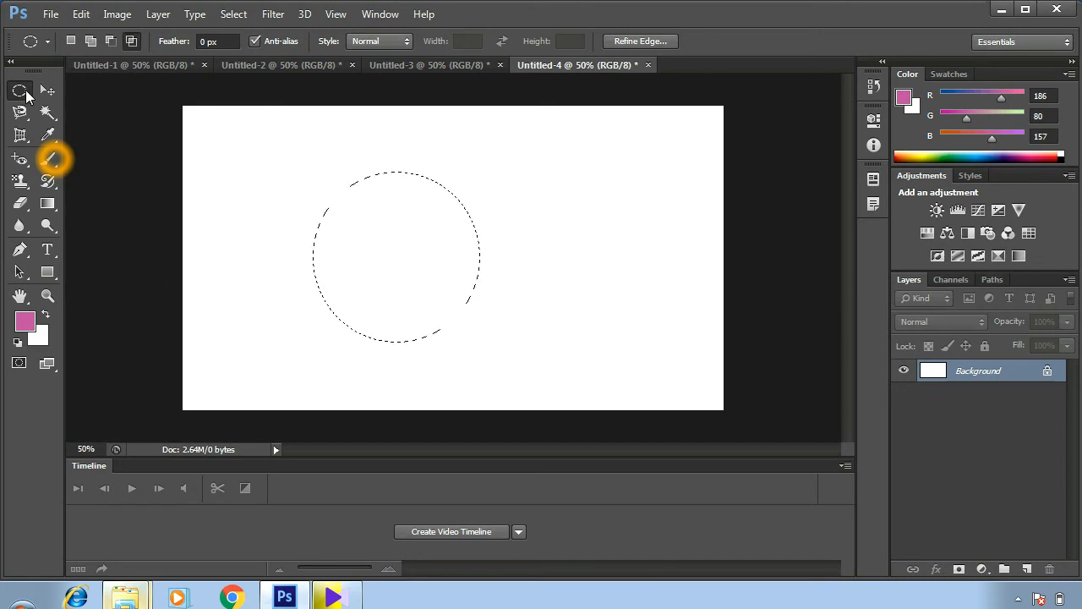
With the Brush tool, set the brush opacity to 100% and the foreground colour to near-black, hex 090909
mouse_move(54, 158)
mouse_down()
mouse_move(135, 173)
mouse_move(118, 158)
mouse_up()
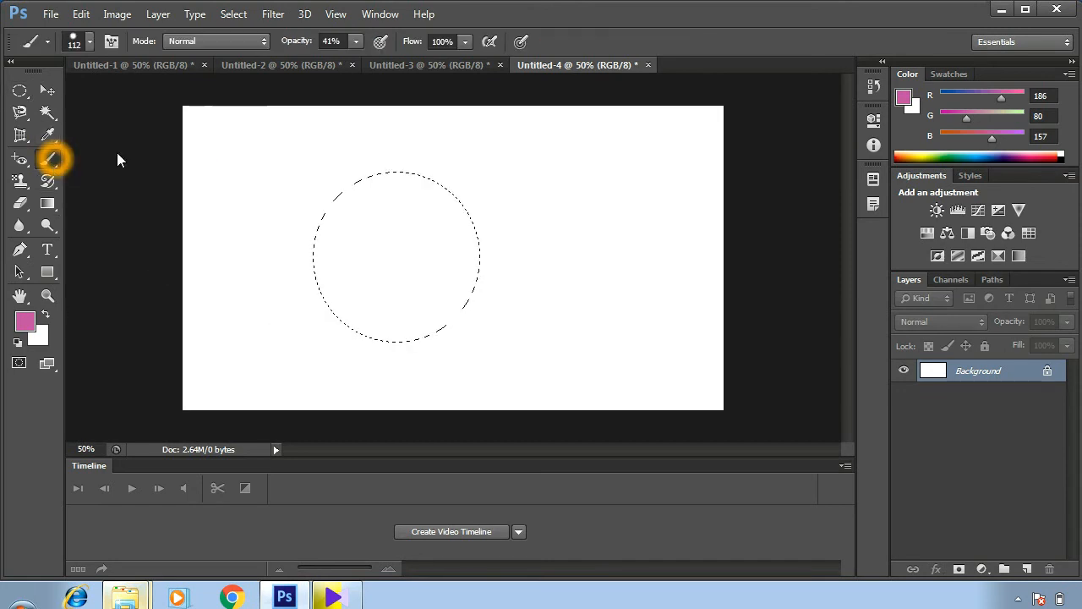
click(355, 41)
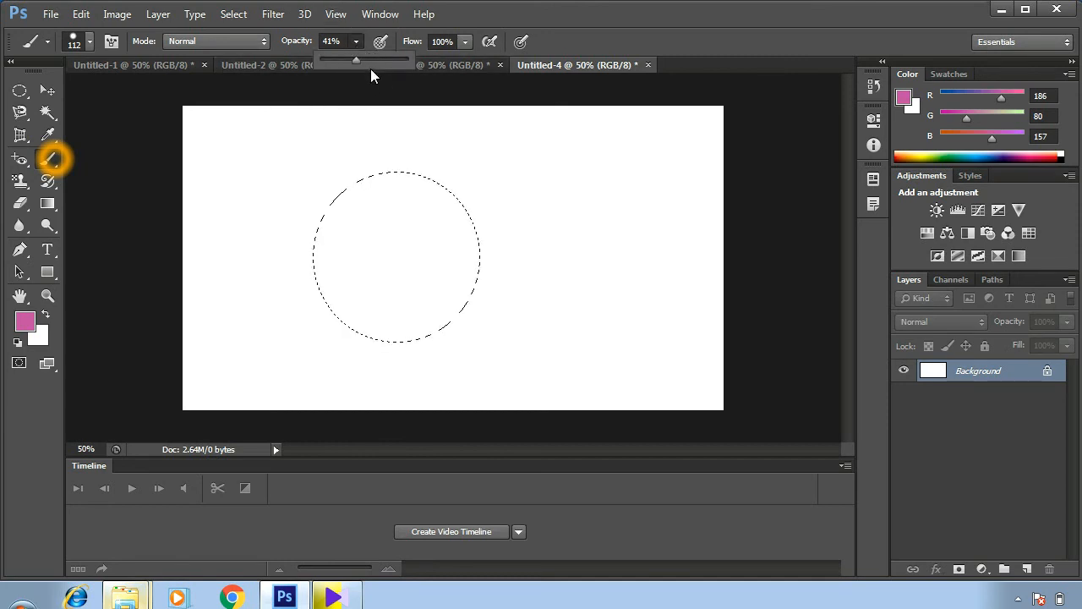
drag(369, 57, 428, 50)
click(25, 320)
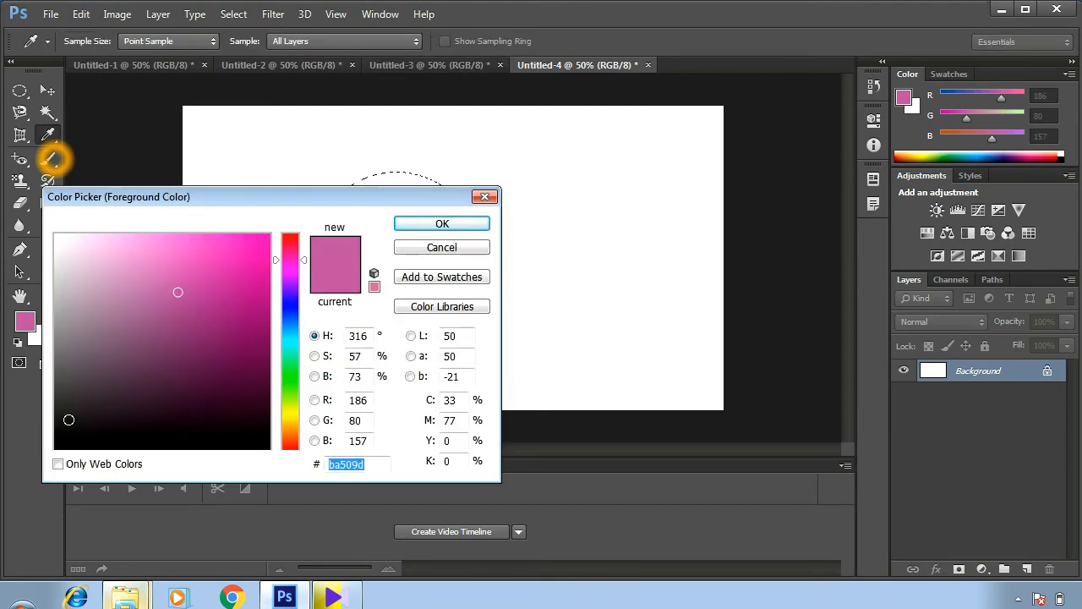
text(090909)
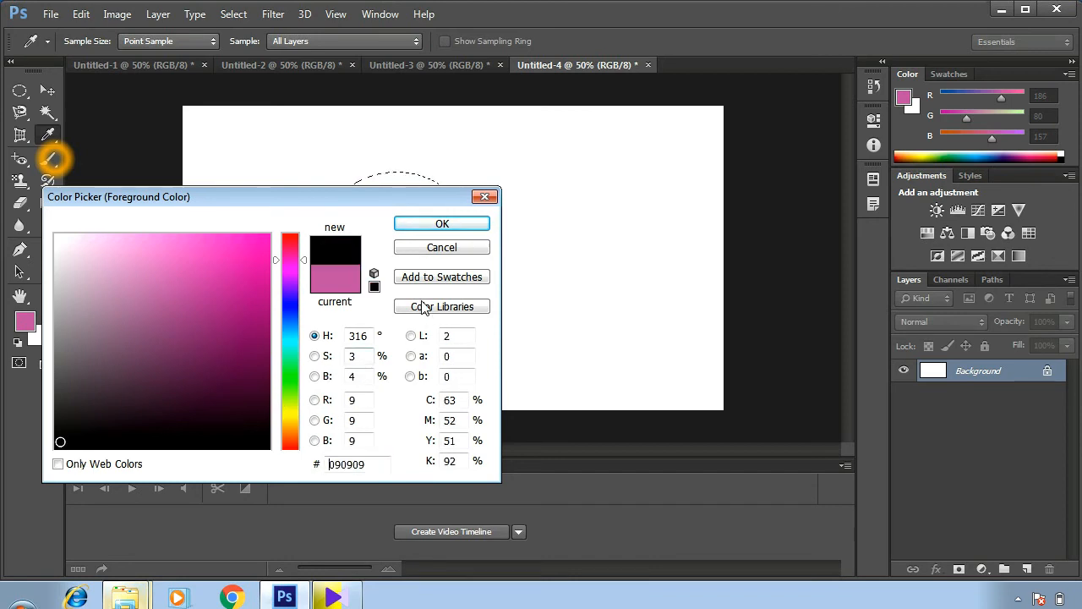
click(438, 223)
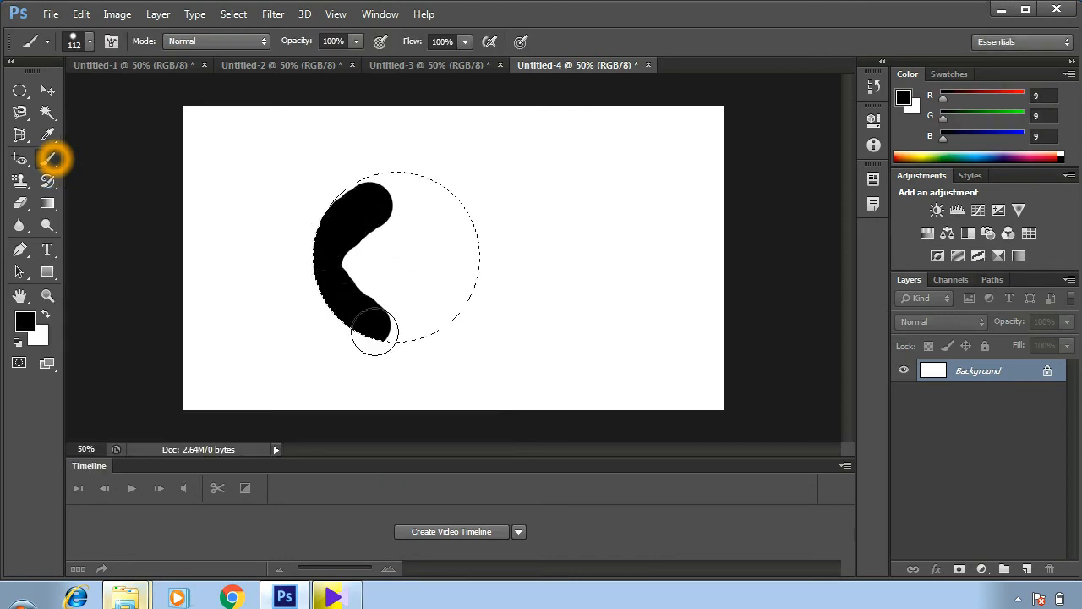
Paint a thick black stroke around the inner edge of the circular selection and lower the brush opacity
drag(461, 309, 461, 247)
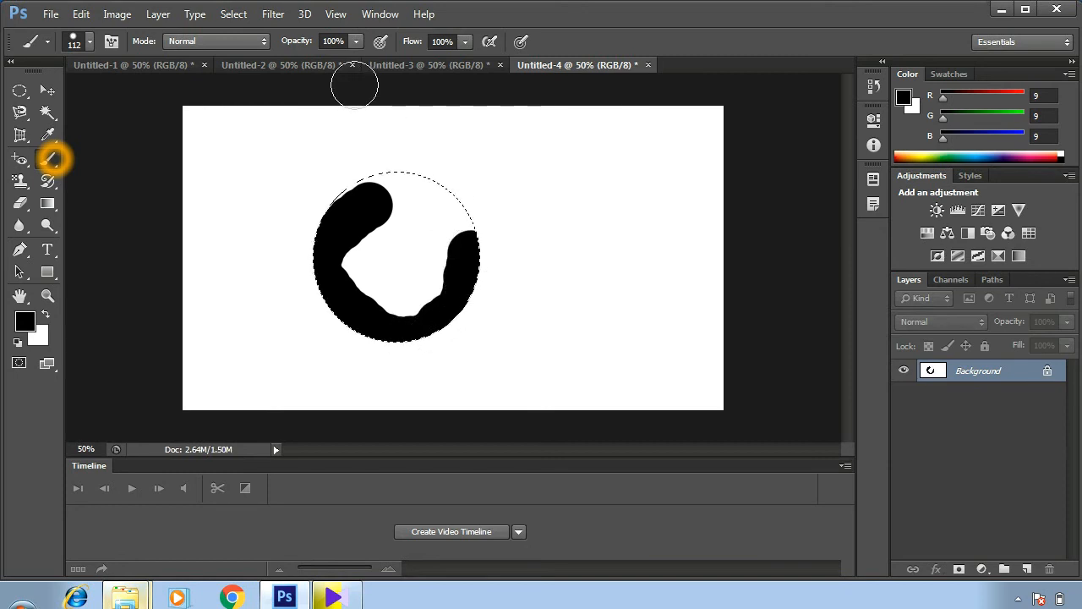
click(355, 41)
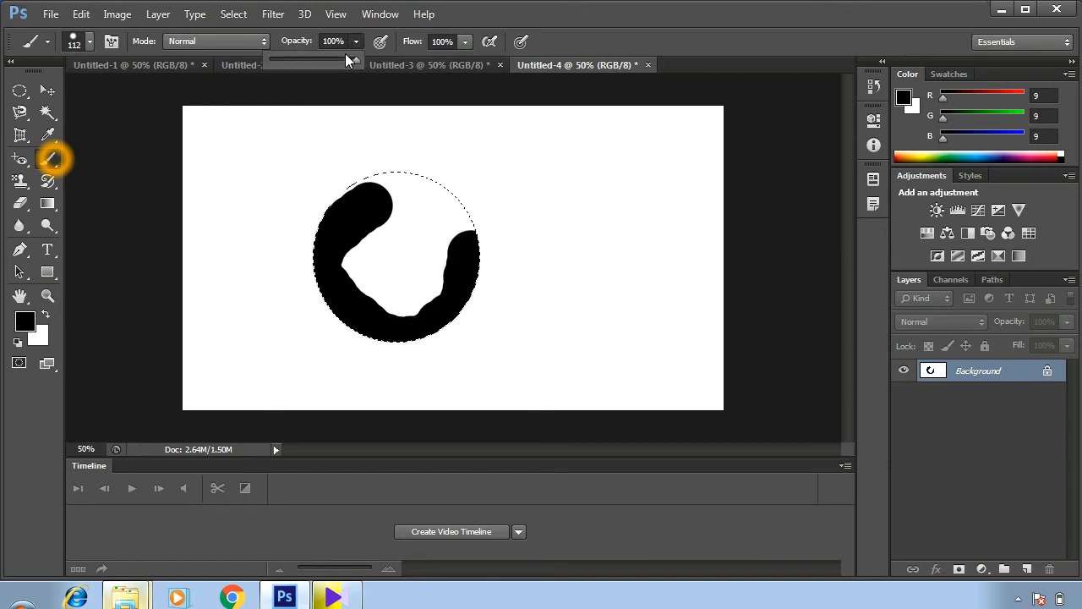
click(306, 61)
click(357, 172)
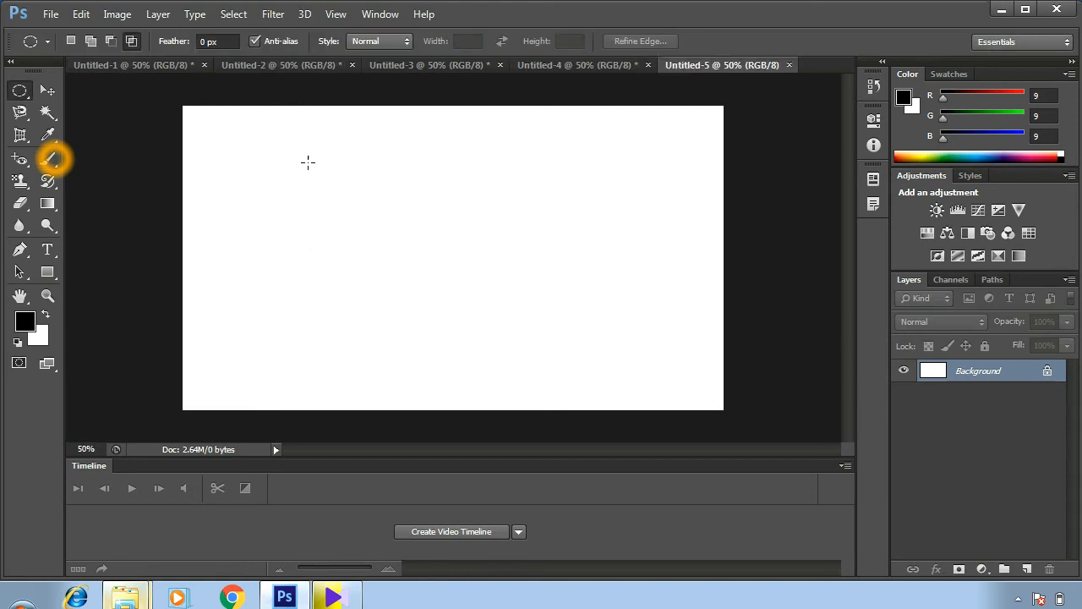
Draw an elliptical selection left of centre on the blank Untitled-5 canvas and activate the Brush tool
drag(308, 162, 477, 347)
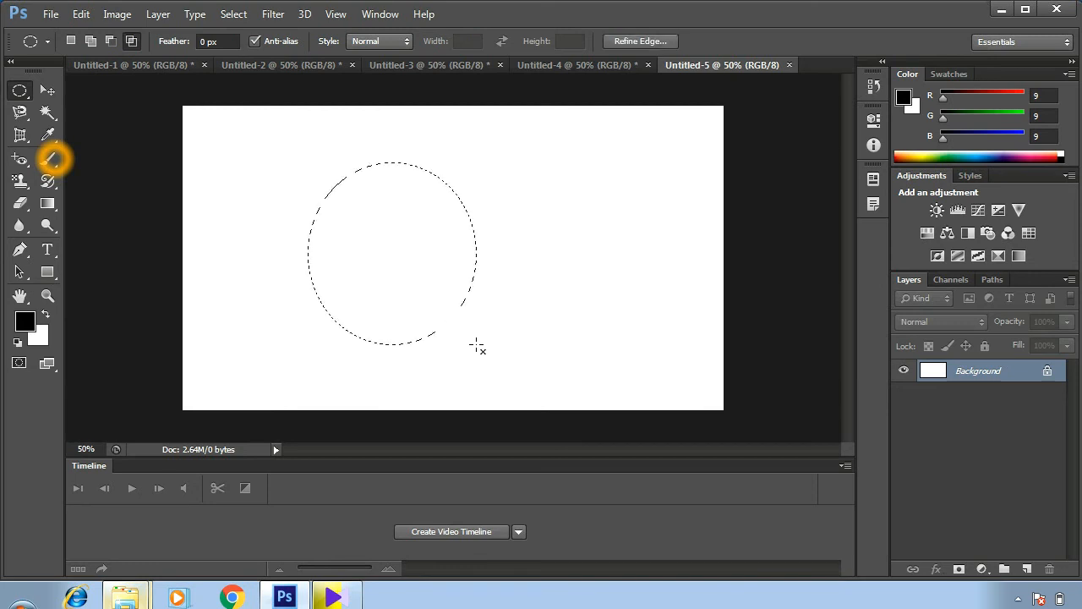
click(49, 158)
click(51, 158)
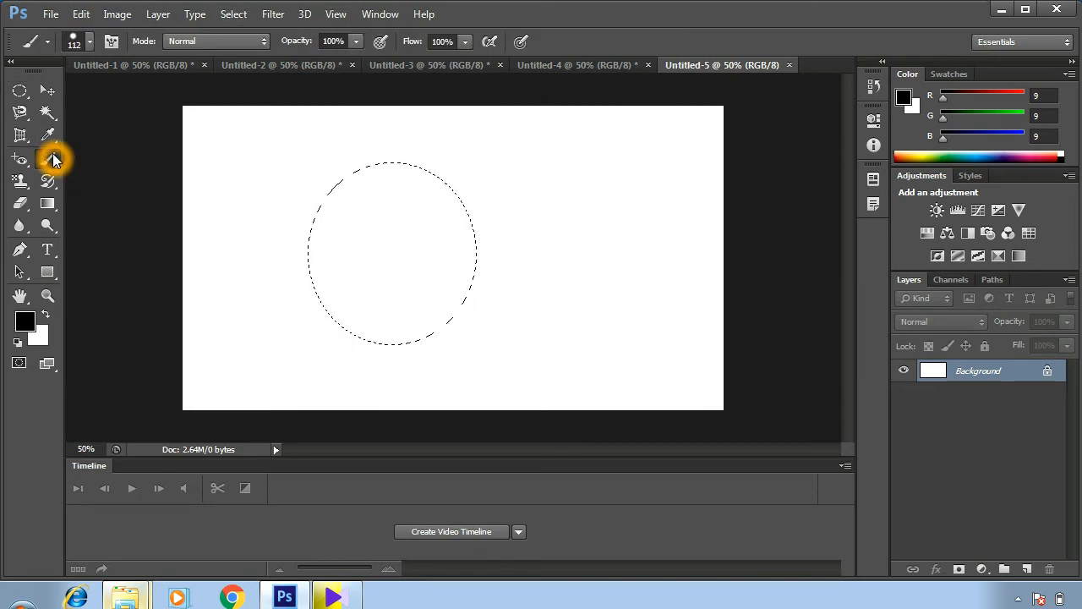
click(100, 160)
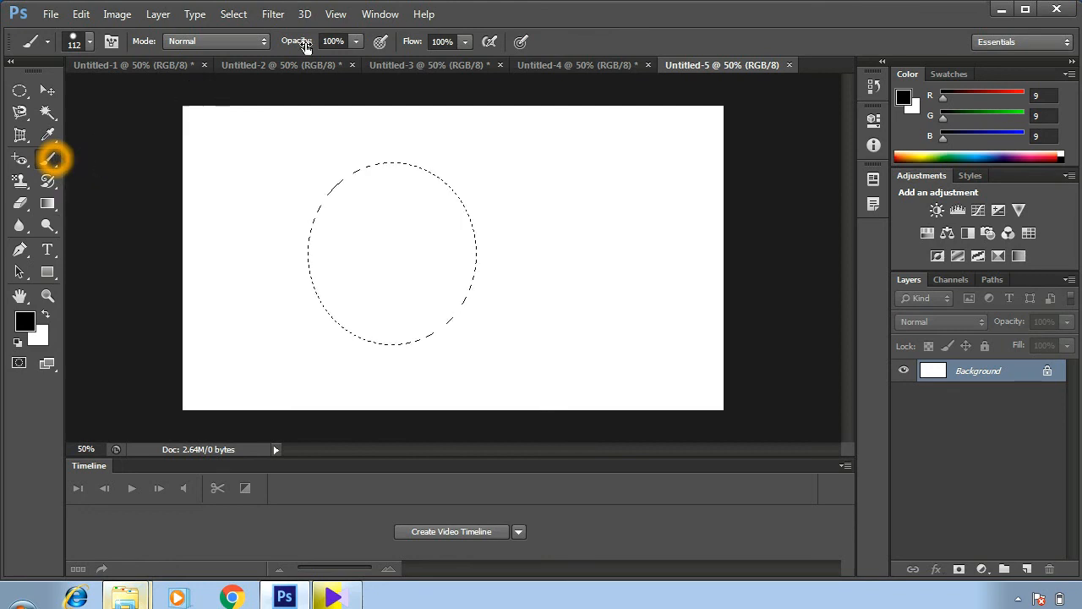
Set the brush opacity to 51% and paint a translucent stroke along the upper-left inner edge of the selection
click(355, 41)
drag(356, 60, 314, 60)
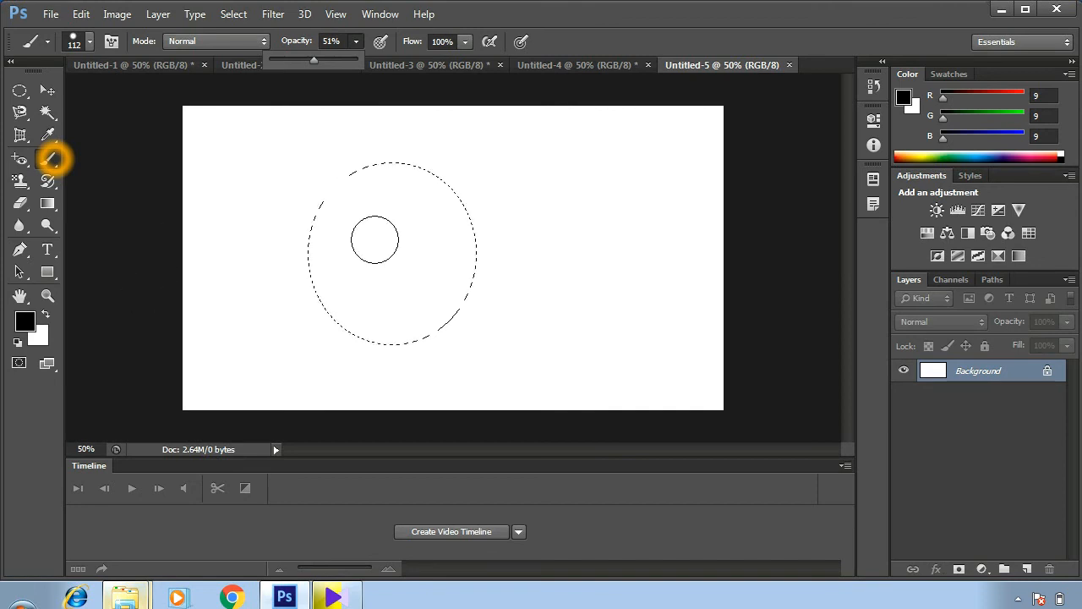
drag(355, 179, 339, 194)
drag(314, 241, 300, 266)
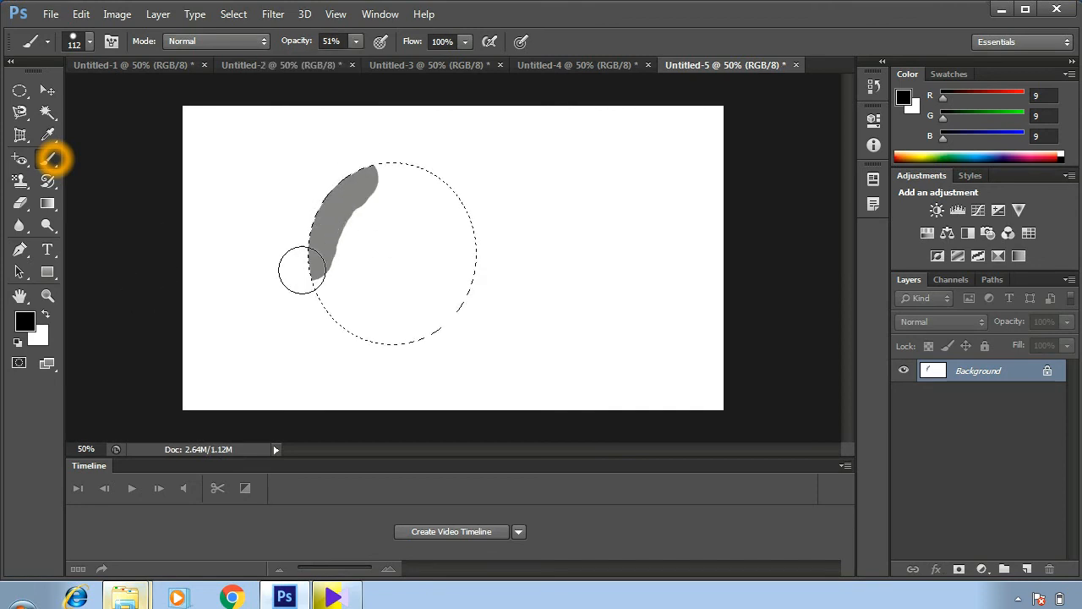
Set the foreground colour to RGB 7, 7, 7 and paint further strokes along the inner edge of the elliptical selection
click(24, 322)
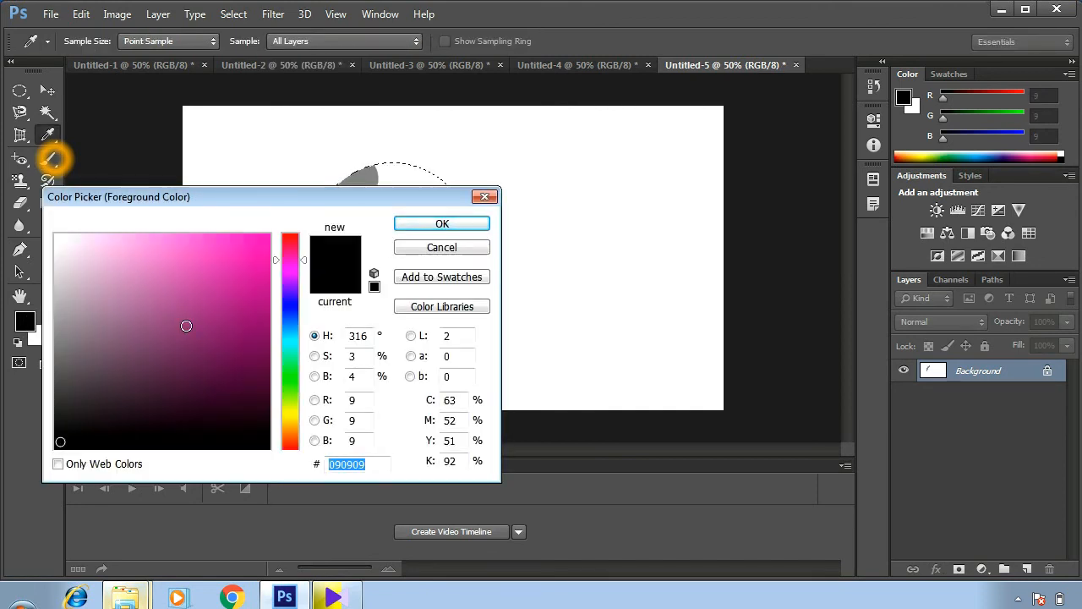
click(70, 442)
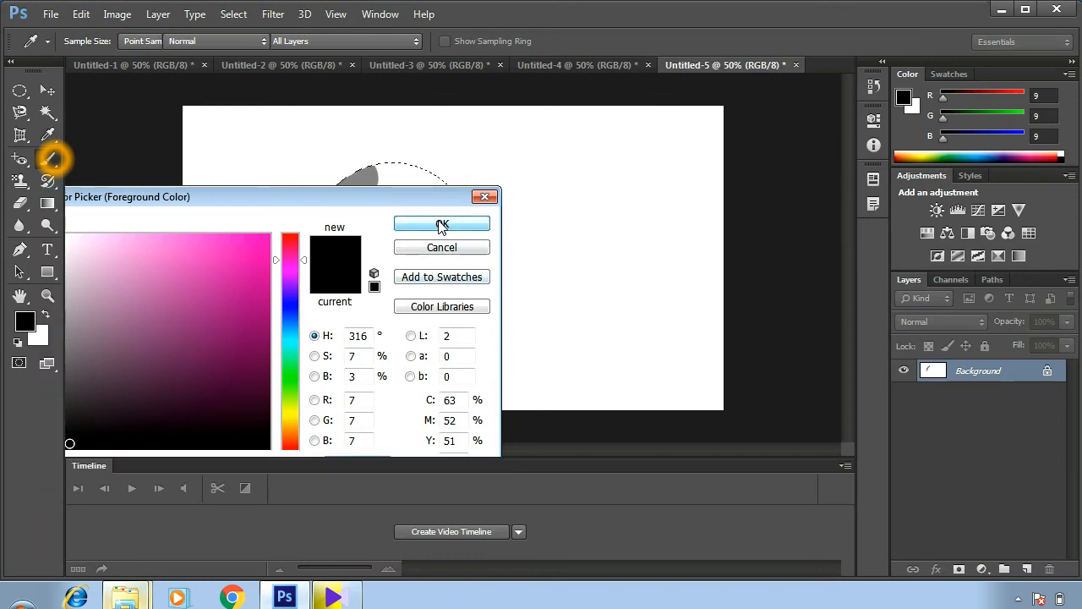
click(442, 224)
drag(381, 174, 334, 221)
mouse_move(310, 274)
mouse_down()
mouse_move(328, 311)
mouse_move(364, 336)
mouse_move(409, 341)
mouse_move(433, 334)
mouse_move(463, 296)
mouse_move(476, 234)
mouse_up()
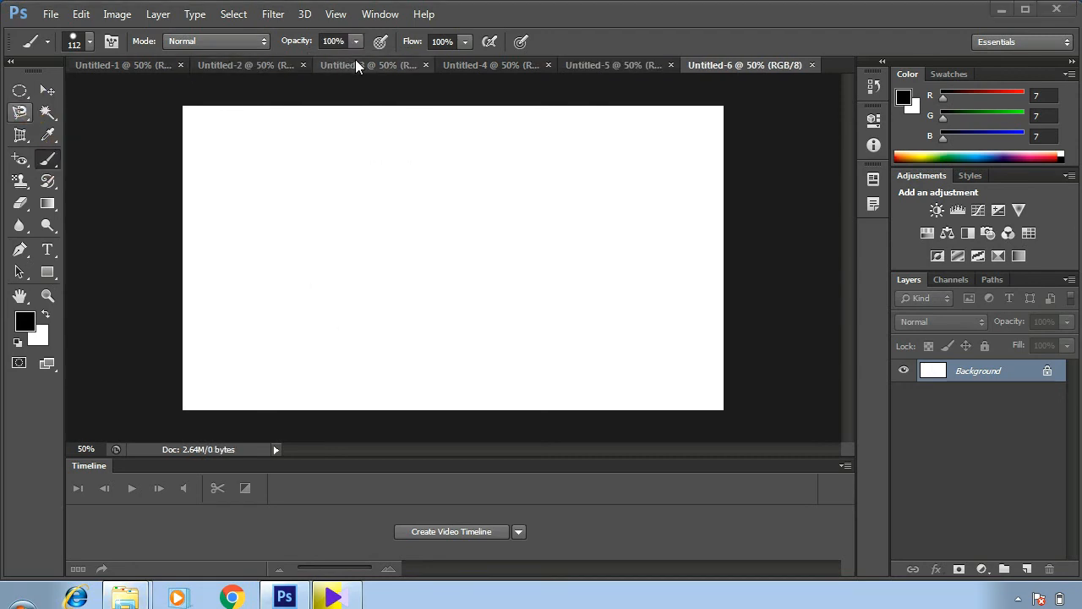
Draw a wide elliptical selection left of centre on the blank Untitled-6 canvas and activate the Brush tool
click(19, 90)
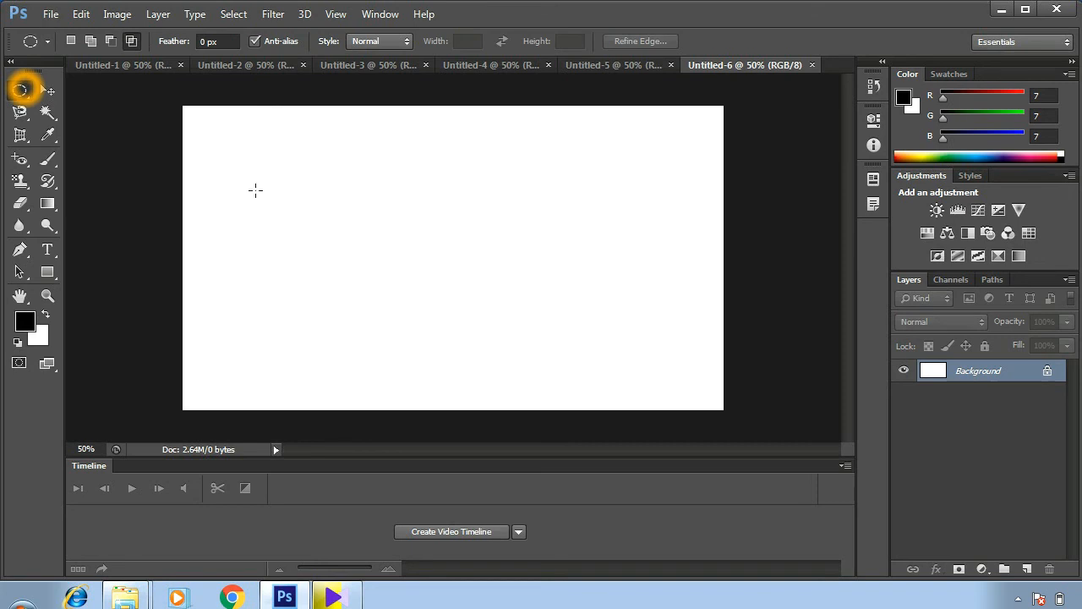
drag(320, 175, 500, 303)
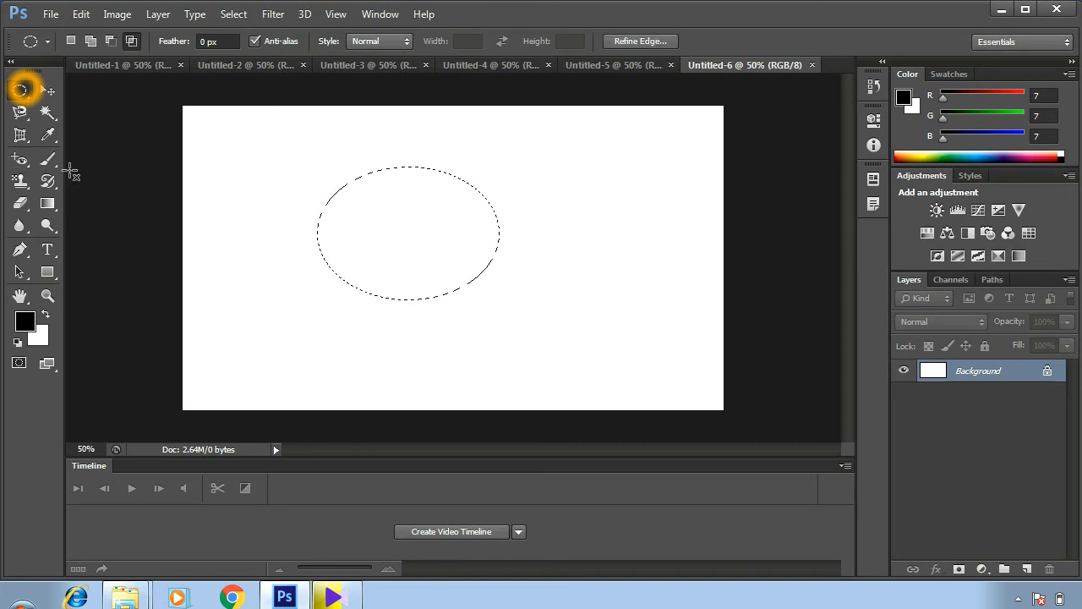
click(58, 167)
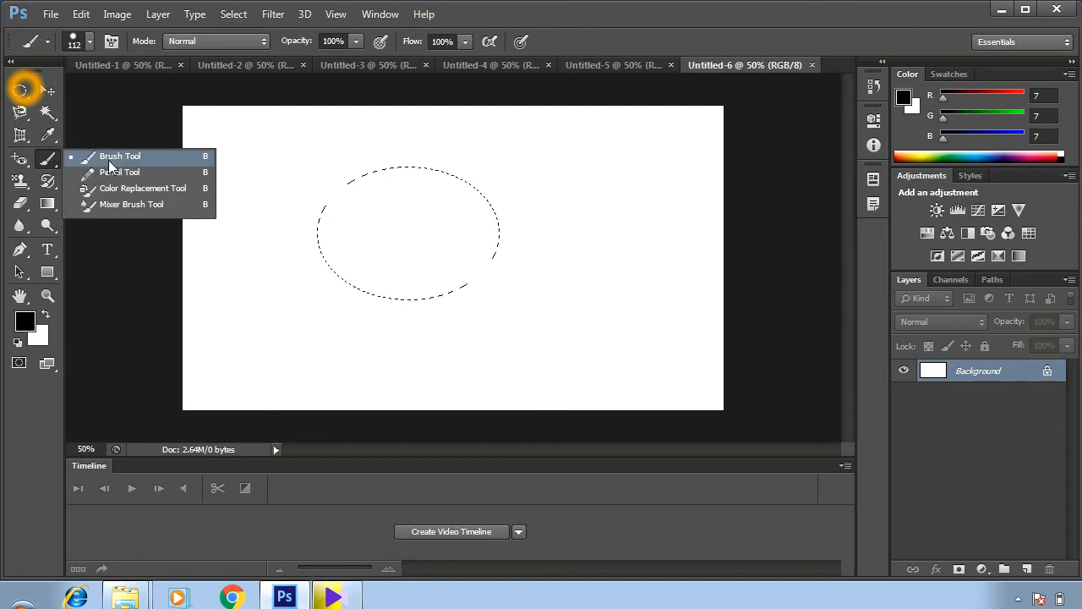
click(95, 155)
Compare 100% and 42% brush flow with black strokes around the ellipse's inner edge, and undo the strokes
mouse_move(363, 192)
mouse_down()
mouse_move(334, 213)
mouse_move(348, 270)
mouse_up()
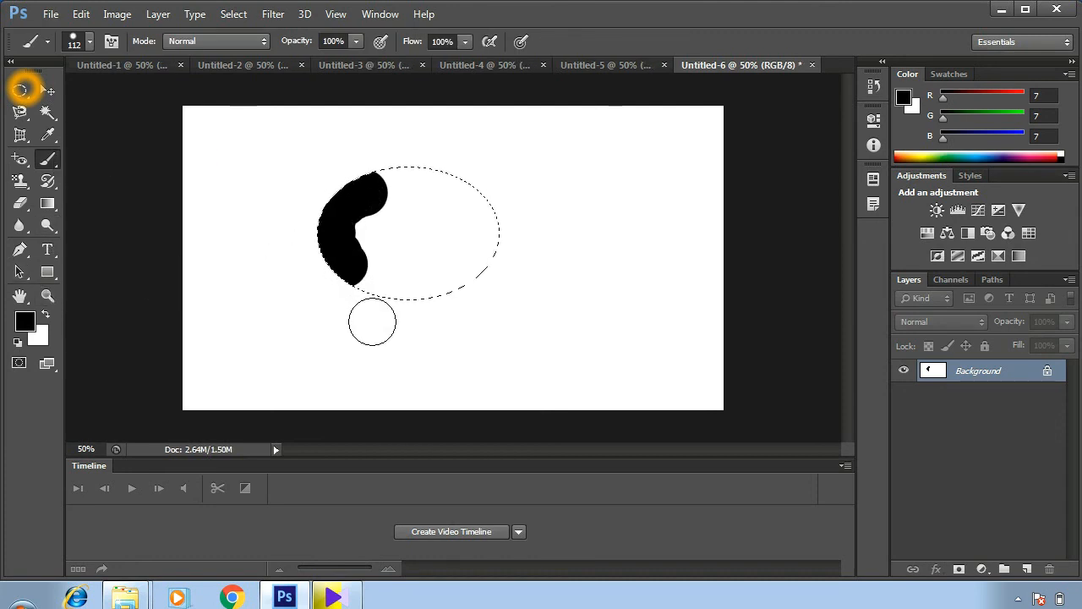
click(462, 42)
drag(464, 61, 415, 72)
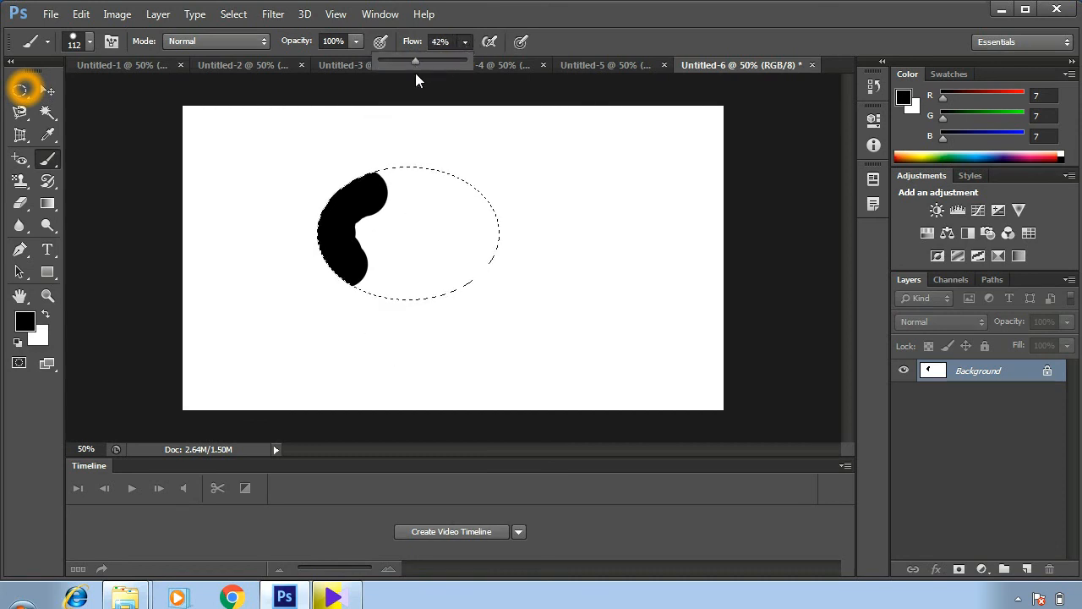
click(394, 183)
drag(394, 184, 423, 195)
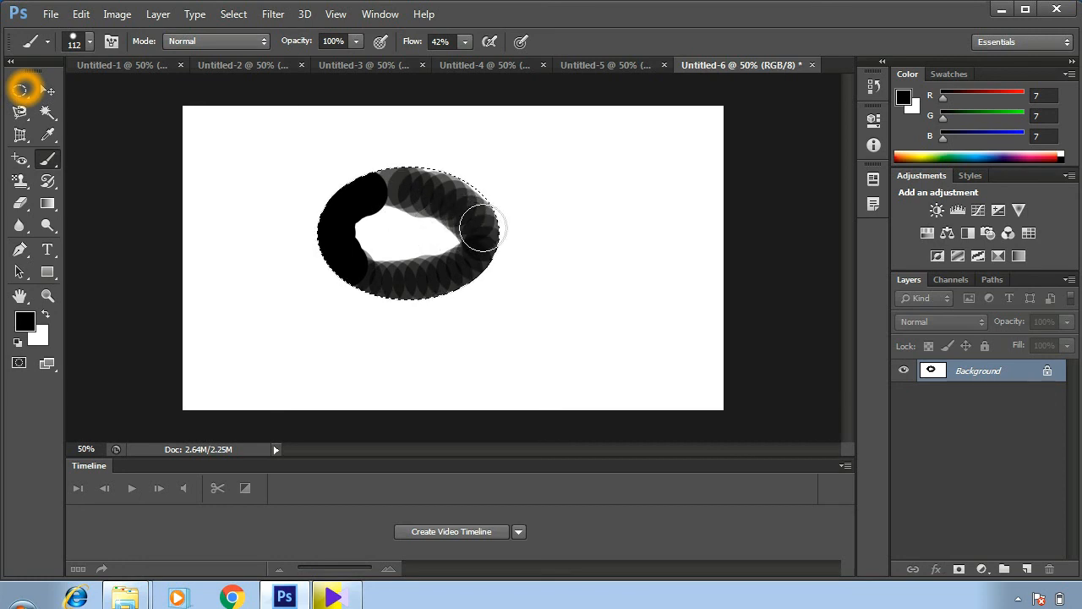
key(ctrl+z)
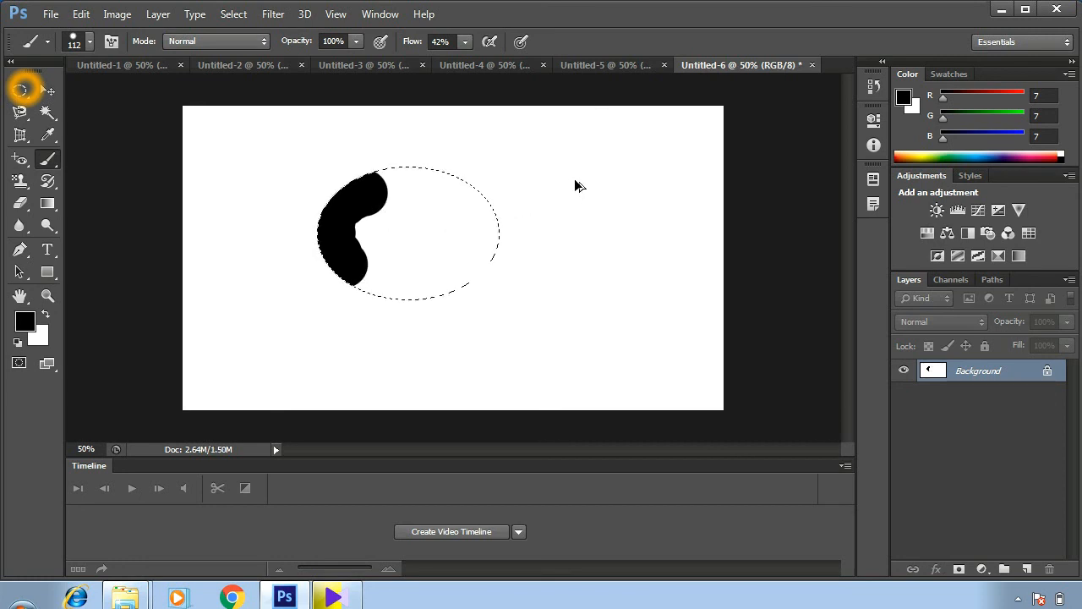
Set the brush flow to 6% and fill the elliptical selection with overlapping faint strokes
click(464, 41)
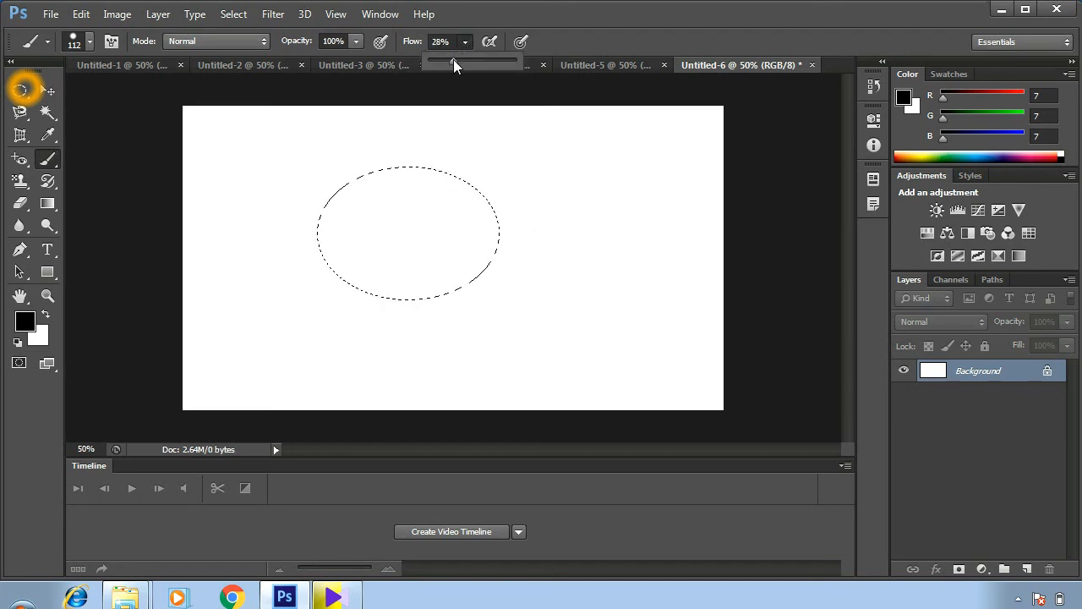
drag(441, 61, 434, 61)
click(380, 183)
mouse_move(379, 184)
mouse_down()
mouse_move(346, 194)
mouse_move(335, 220)
mouse_up()
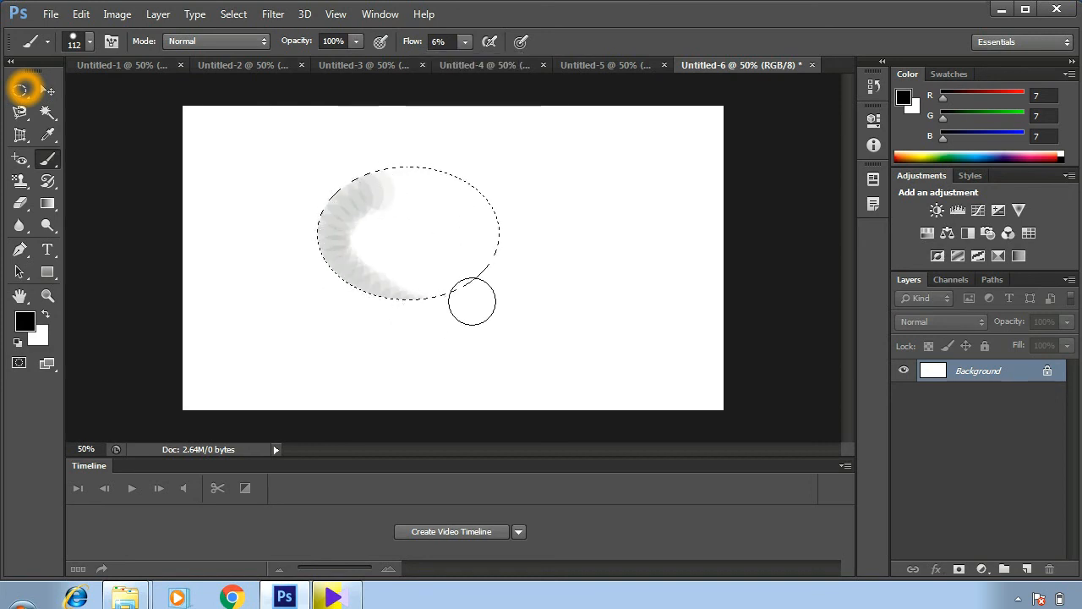
mouse_move(487, 254)
mouse_down()
mouse_move(456, 196)
mouse_move(398, 179)
mouse_move(429, 176)
mouse_move(462, 225)
mouse_up()
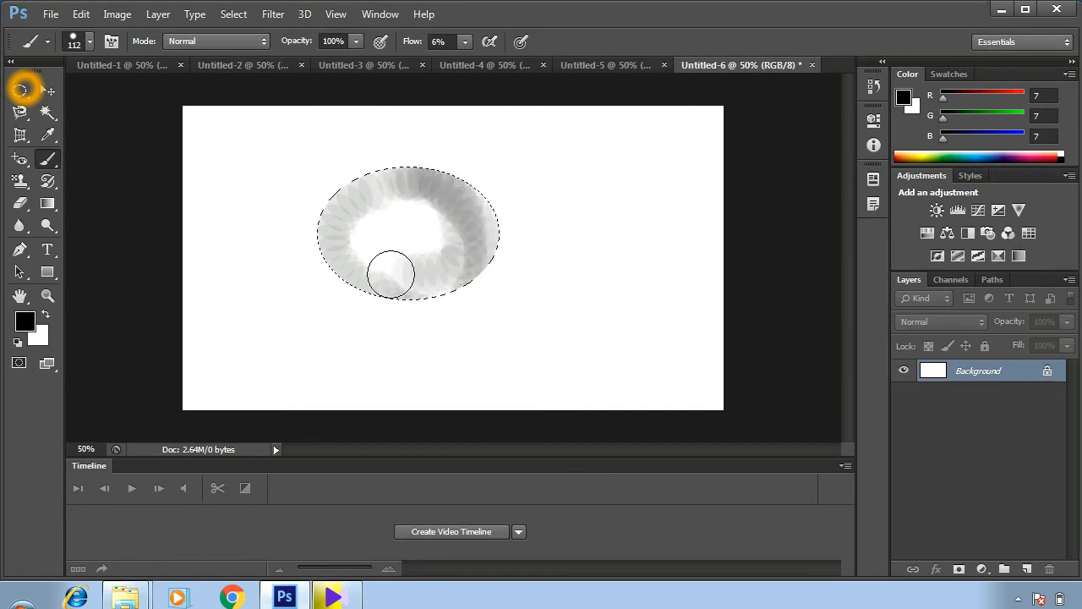
mouse_move(357, 252)
mouse_down()
mouse_move(422, 202)
mouse_move(414, 245)
mouse_move(400, 251)
mouse_move(433, 253)
mouse_up()
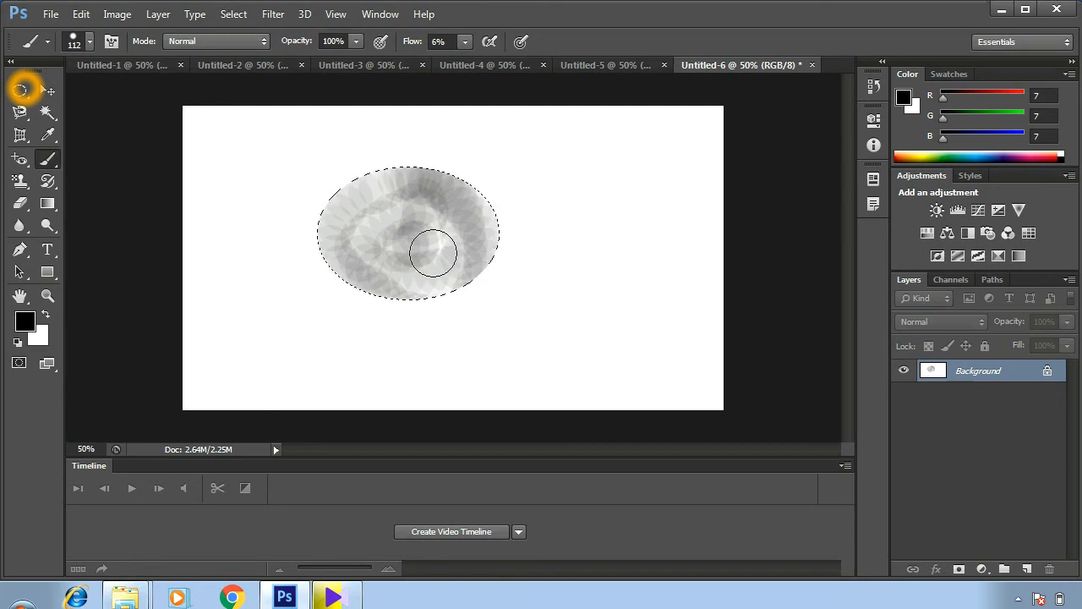
key(shift+0)
key(shift+6)
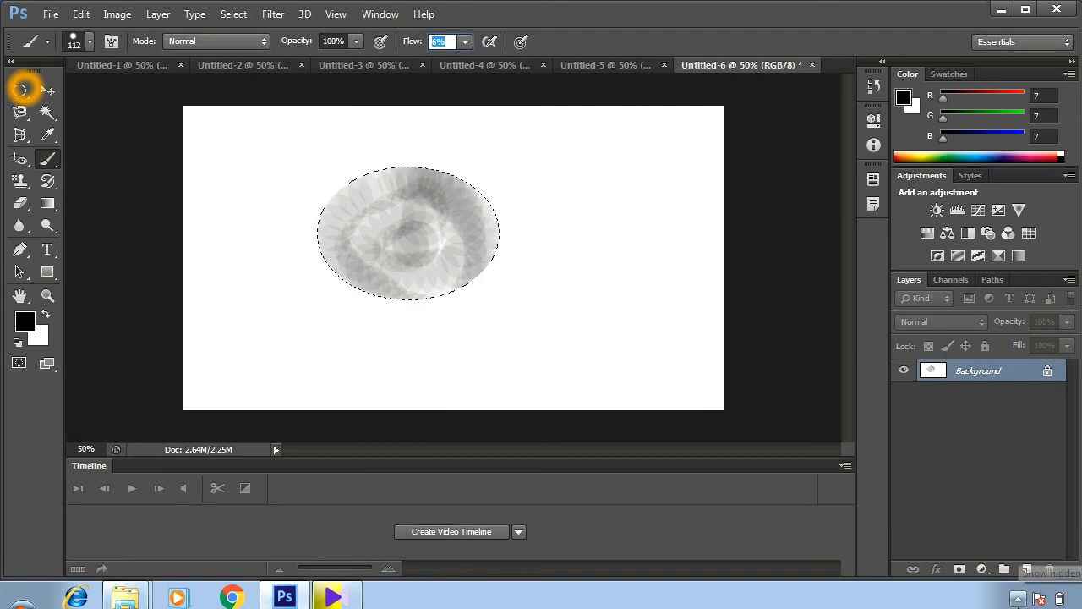
click(1018, 598)
right_click(1015, 522)
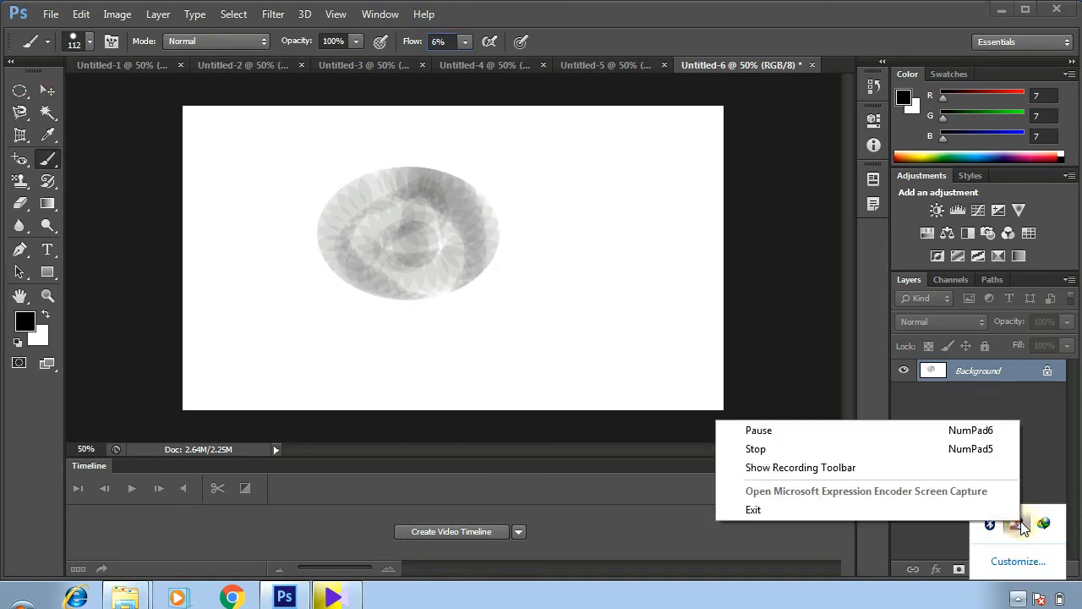